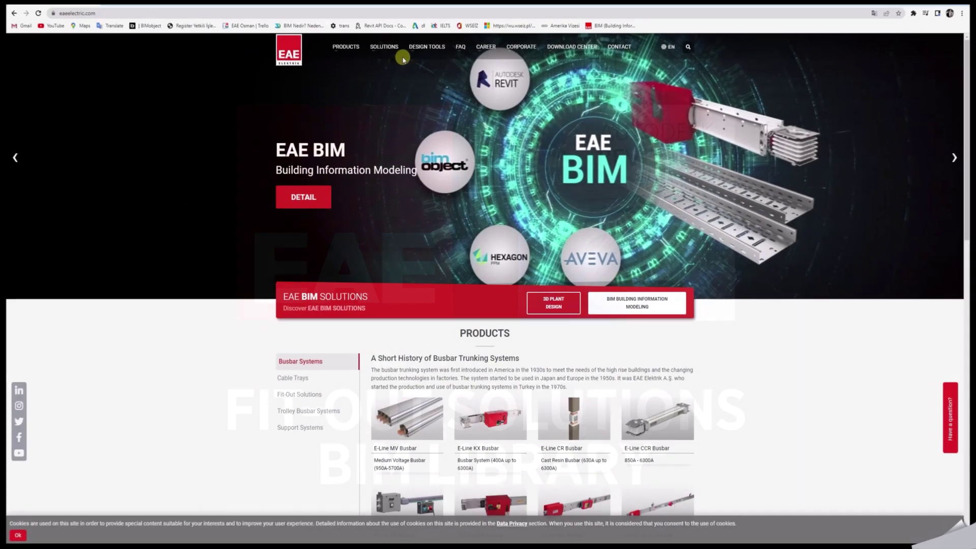
- Download the Fit-Out Solutions Revit plug-in from the EAE BIM page's Revit Library
mouse_move(421, 62)
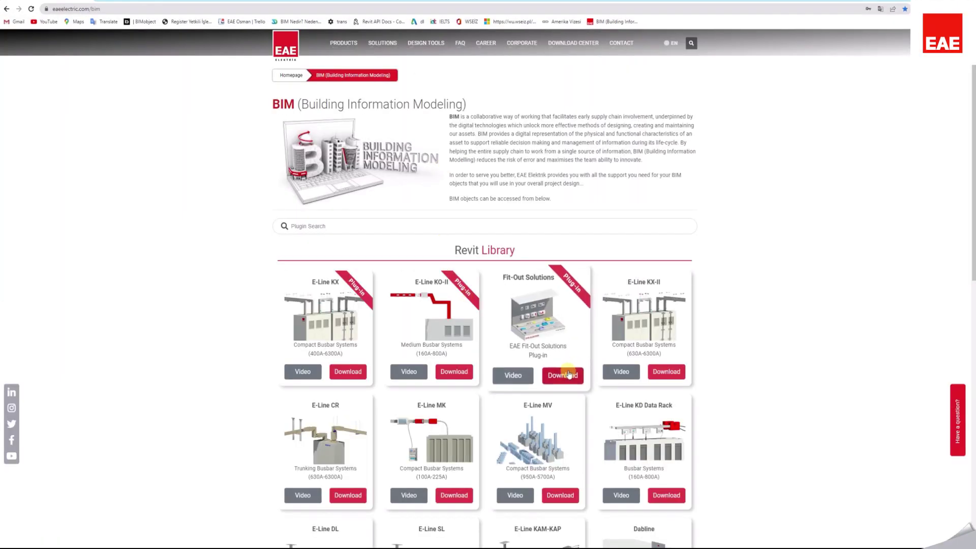
click(560, 371)
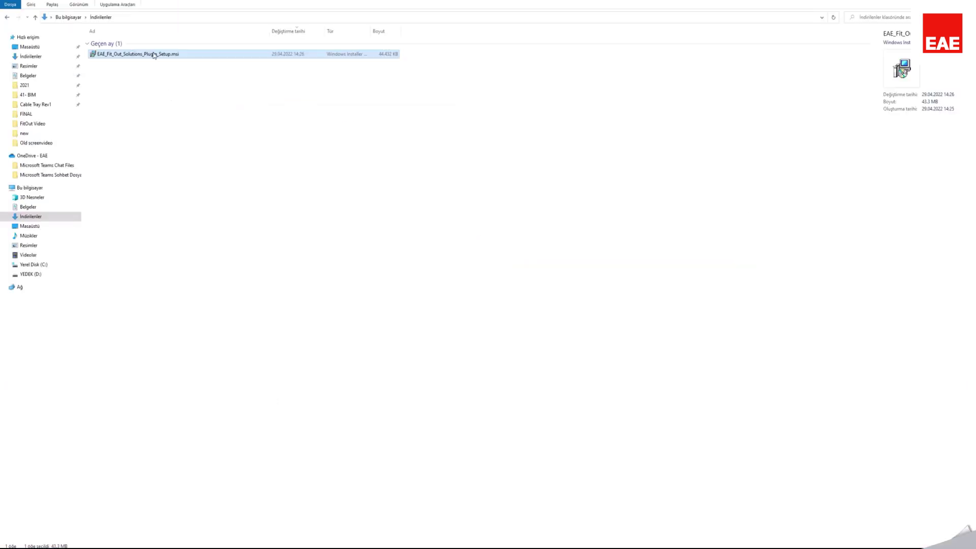
- Run EAE_Fit_Out_Solutions_Plugin_Setup.msi and install the plug-in for the chosen Revit version
double_click(153, 53)
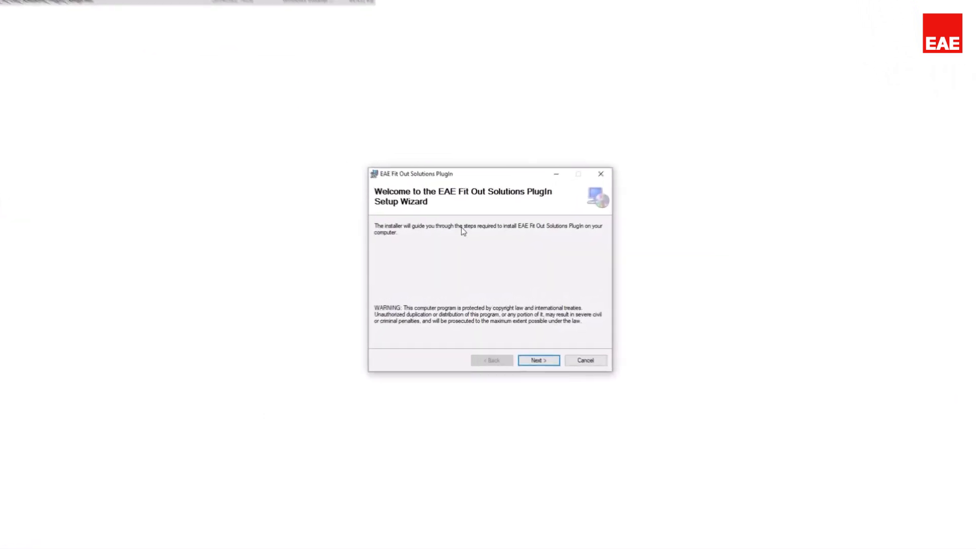
click(550, 367)
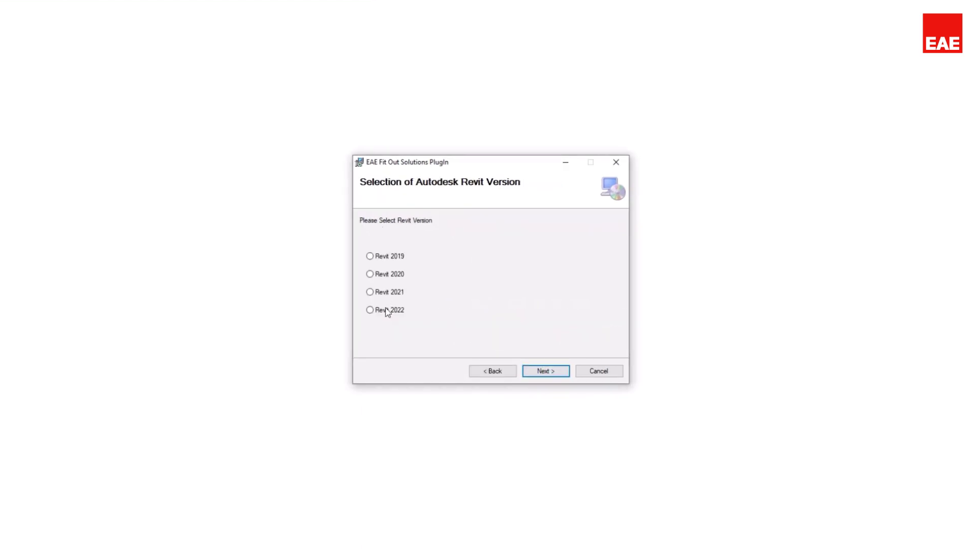
click(385, 311)
click(558, 374)
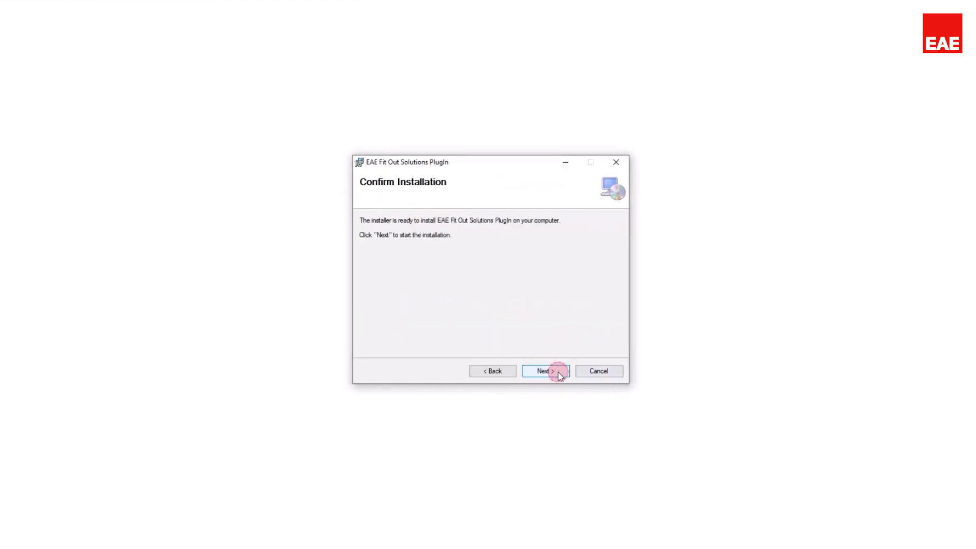
click(559, 372)
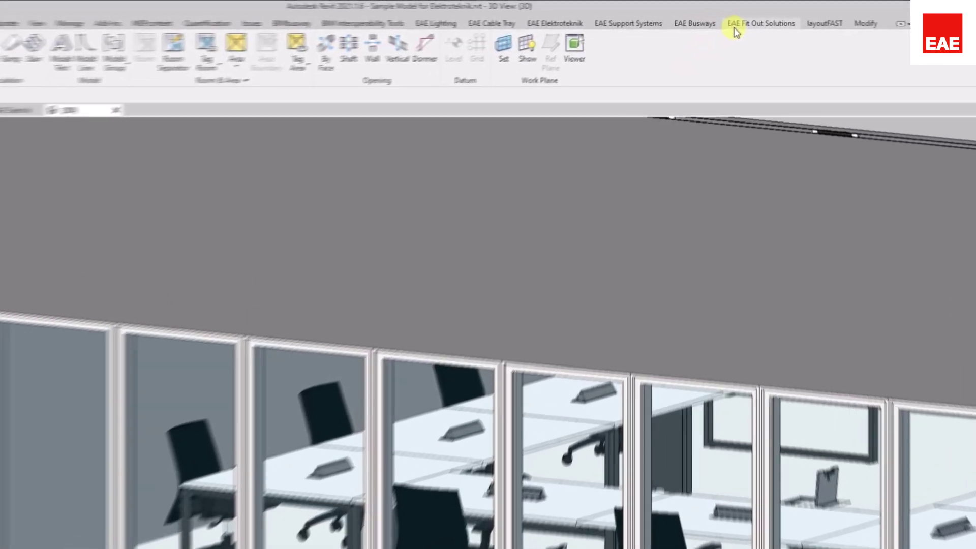
- On the EAE Fit Out Solutions tab, log in to the plug-in account and open E-Line SMART
click(724, 16)
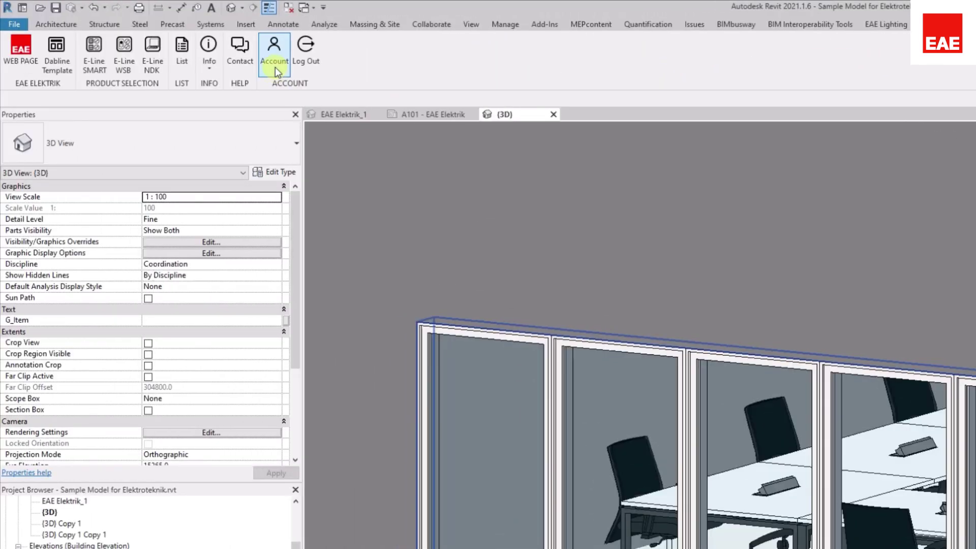
click(276, 67)
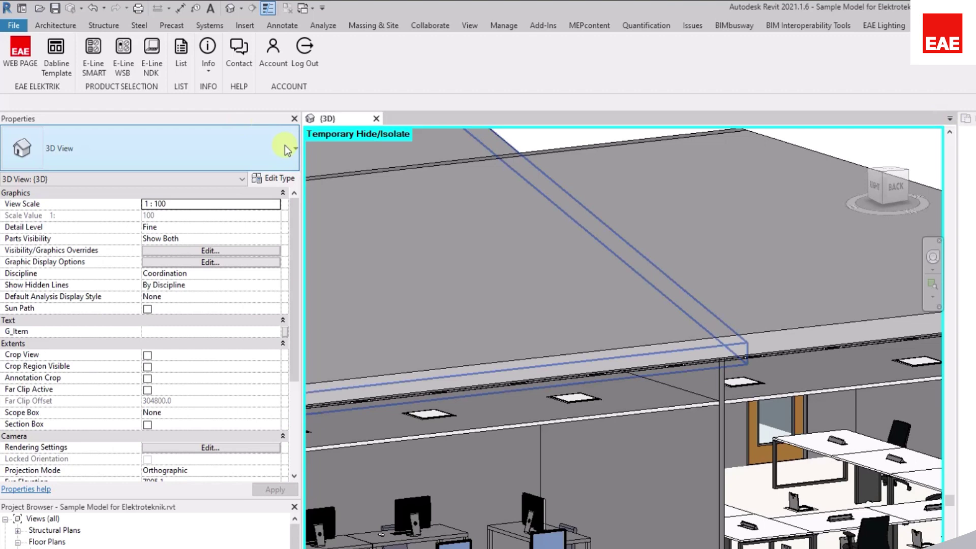
click(95, 57)
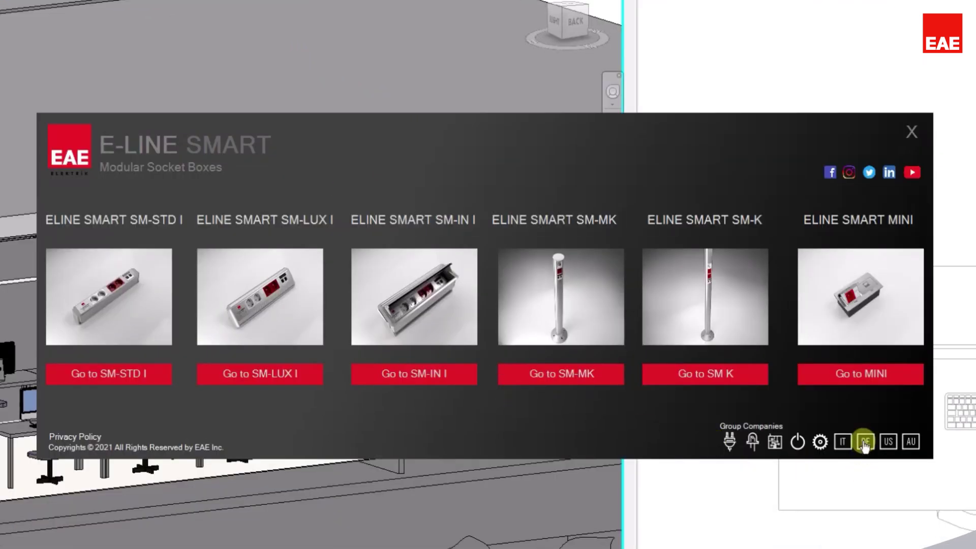
- Browse EAE's German website and Instagram page from the E-LINE SMART window's links
click(864, 442)
scroll(572, 264, down, 10)
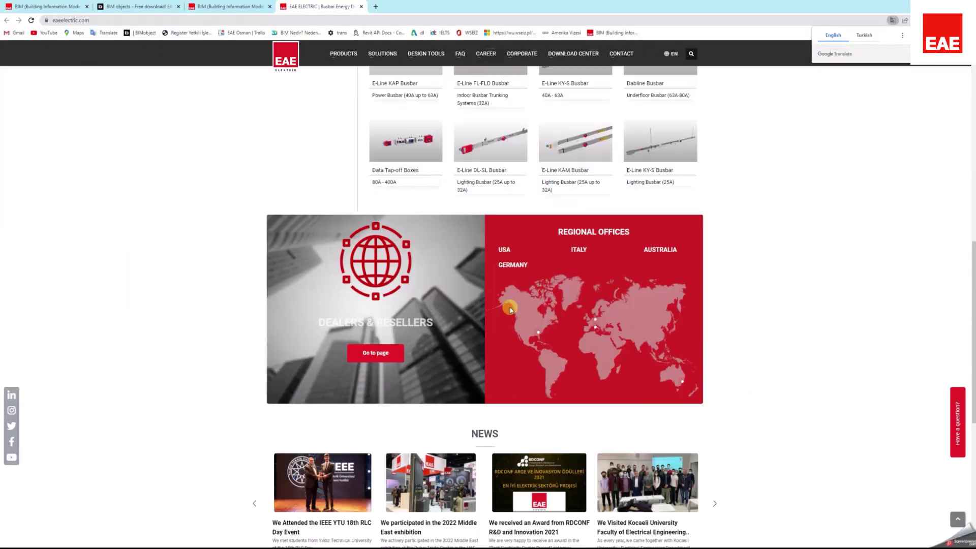
scroll(510, 308, down, 4)
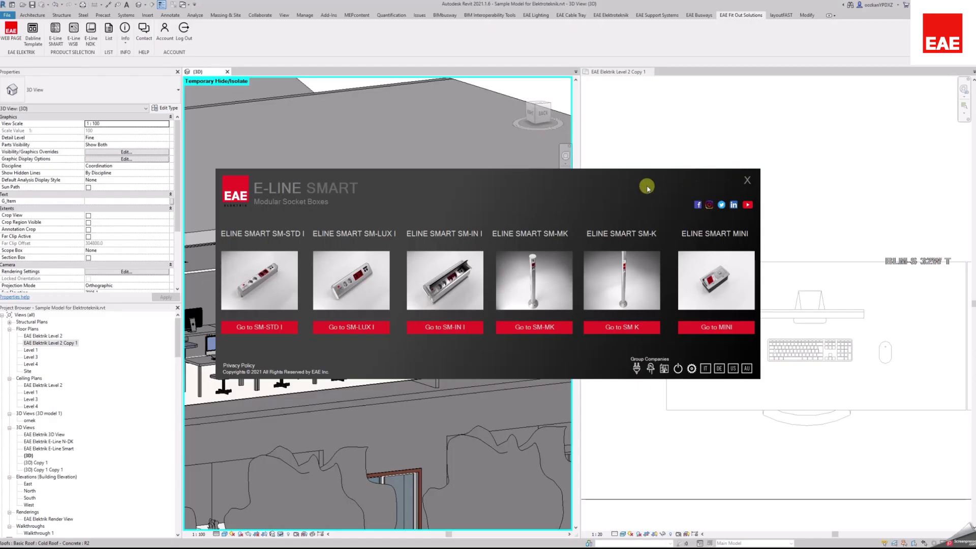
click(711, 205)
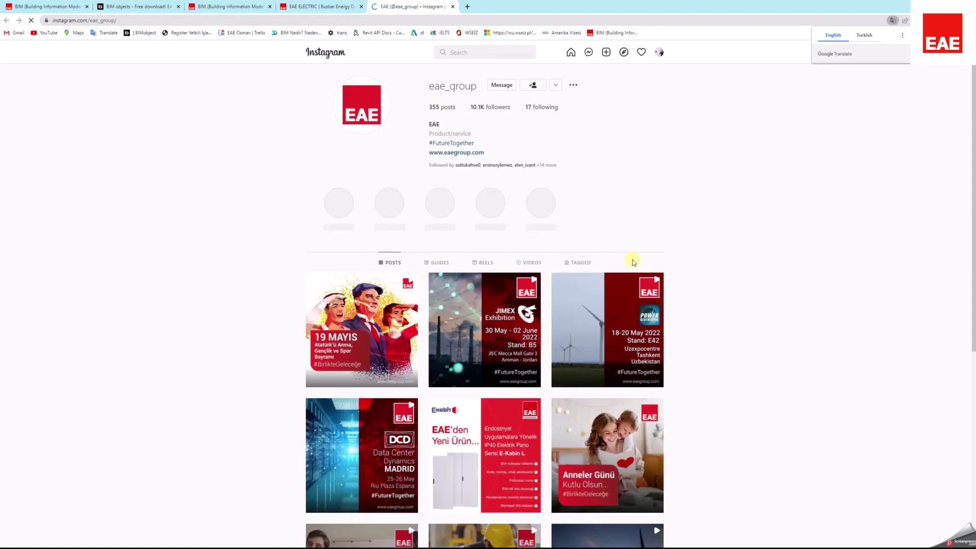
scroll(632, 260, down, 8)
scroll(632, 263, down, 5)
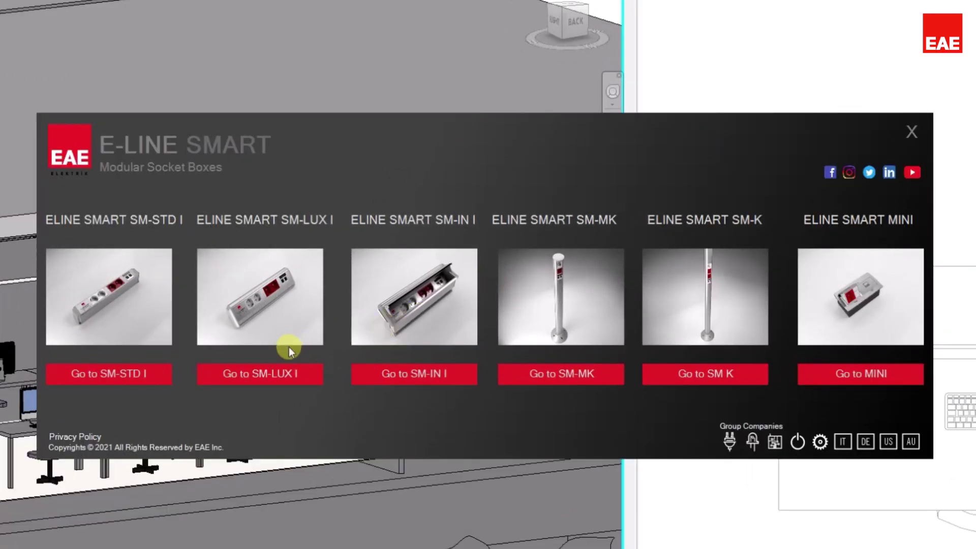
- Create an SM-LUX I box with two sockets, two UPS sockets, USB, double USB and VGA modules
click(257, 373)
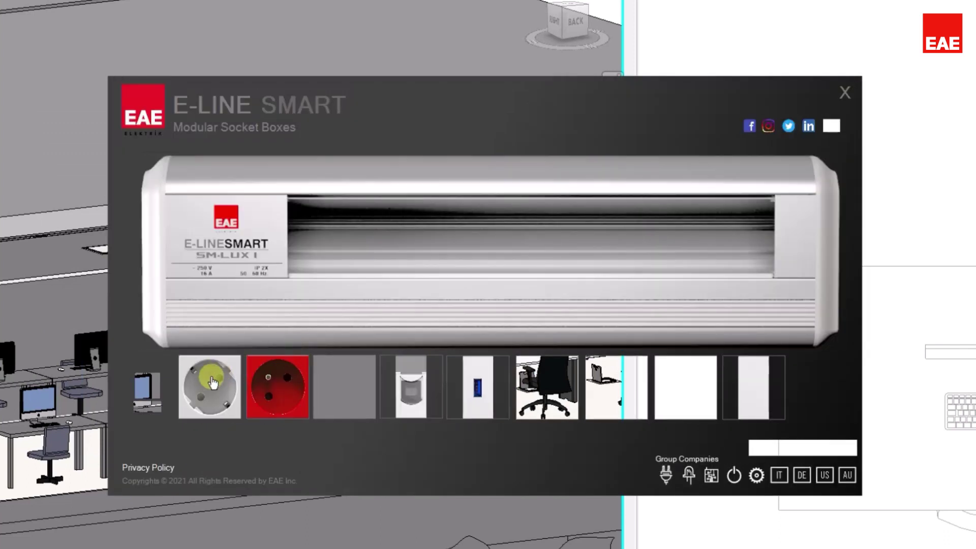
click(208, 386)
click(208, 386)
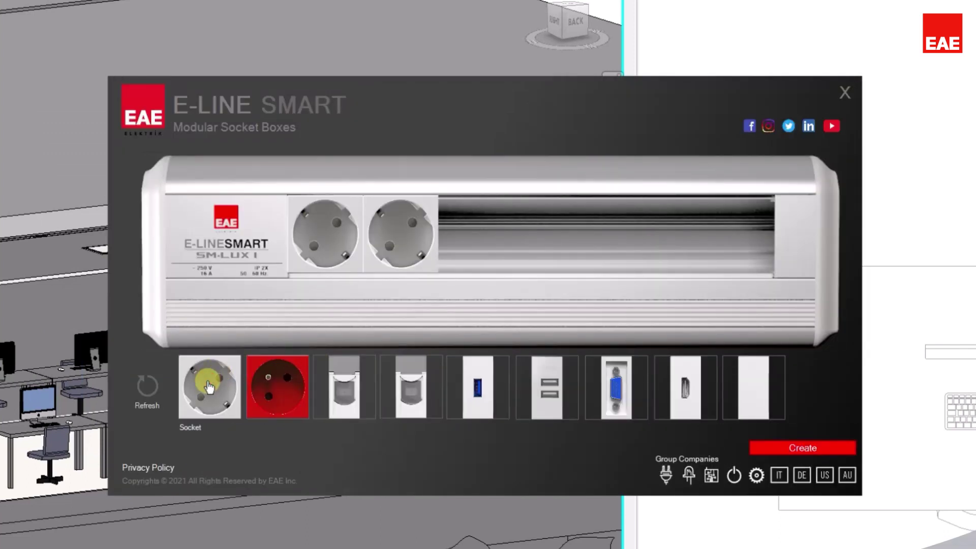
click(259, 389)
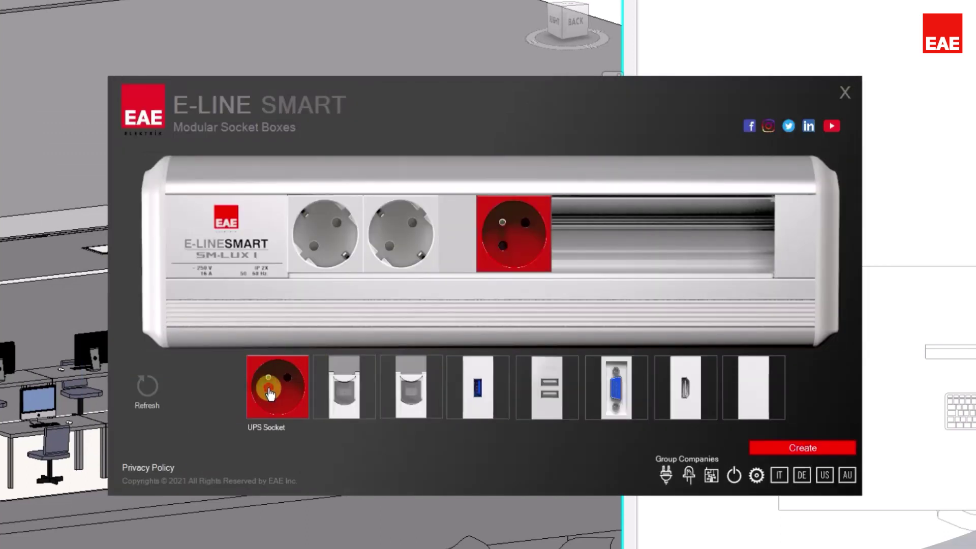
click(270, 394)
click(478, 395)
click(550, 397)
click(615, 402)
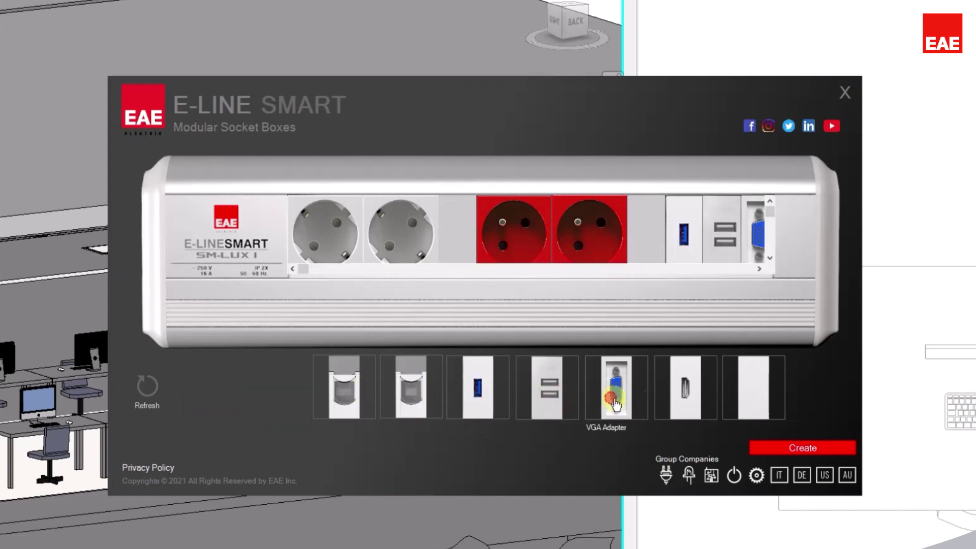
click(762, 447)
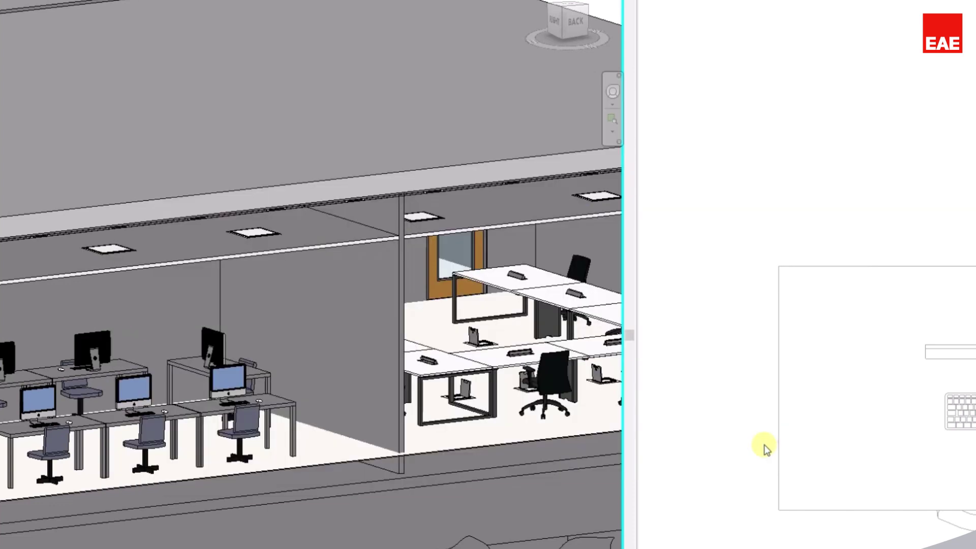
- Place the SM-LUX I socket box on the computer desk's edge
scroll(475, 353, down, 2)
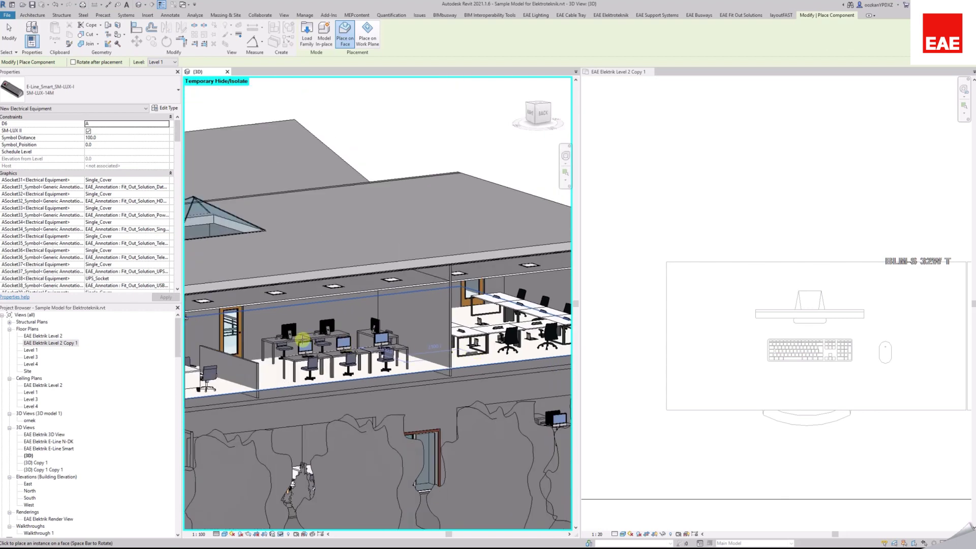
scroll(283, 342, up, 5)
scroll(316, 380, up, 4)
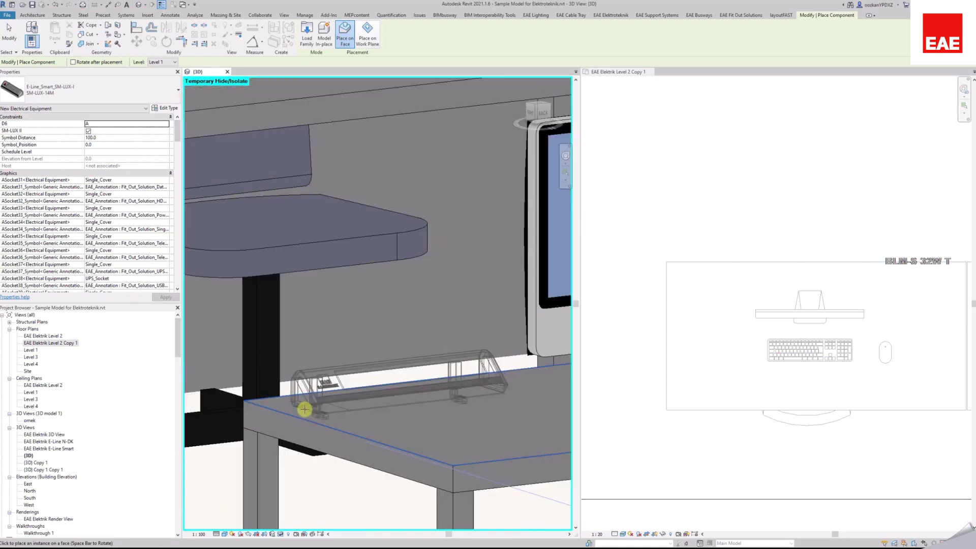
click(304, 410)
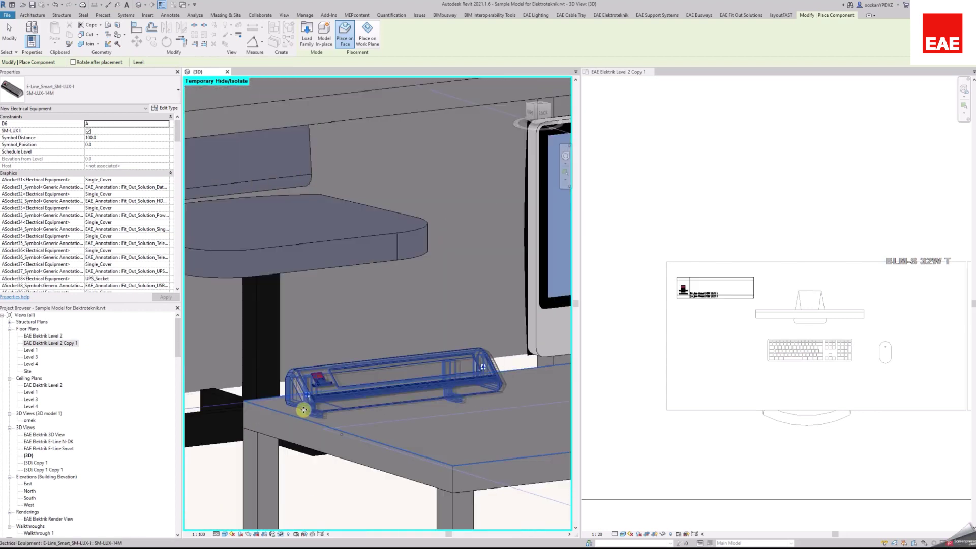
key(Escape)
key(Escape)
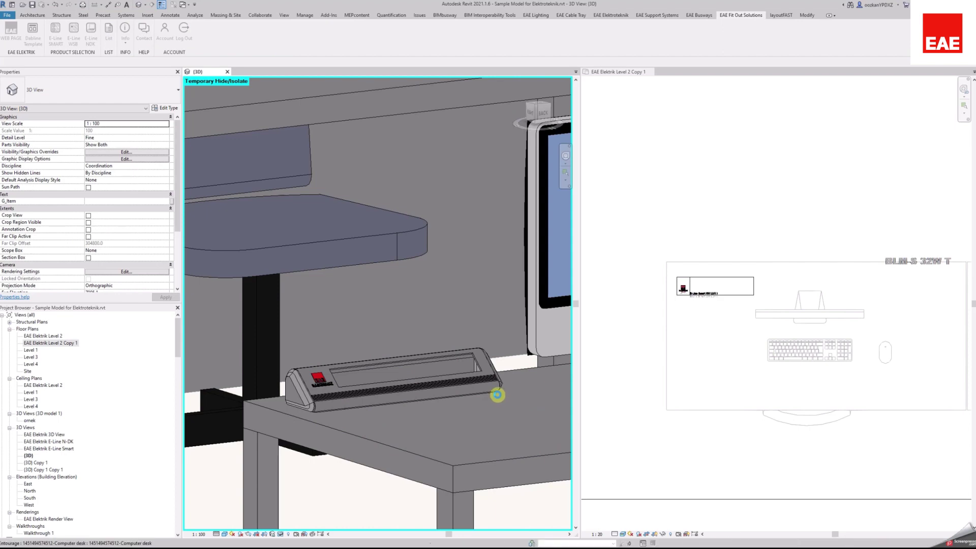
- Inspect the placed box in 3D and select its schematic symbol in the plan
scroll(495, 379, down, 3)
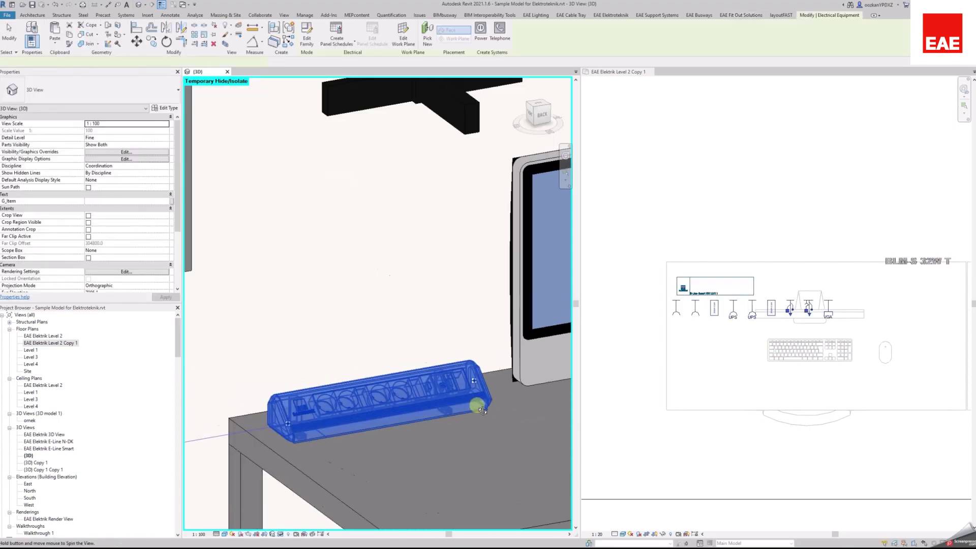
mouse_move(468, 399)
shift+middle_down()
mouse_move(468, 442)
mouse_move(451, 395)
shift+middle_up()
scroll(422, 405, up, 3)
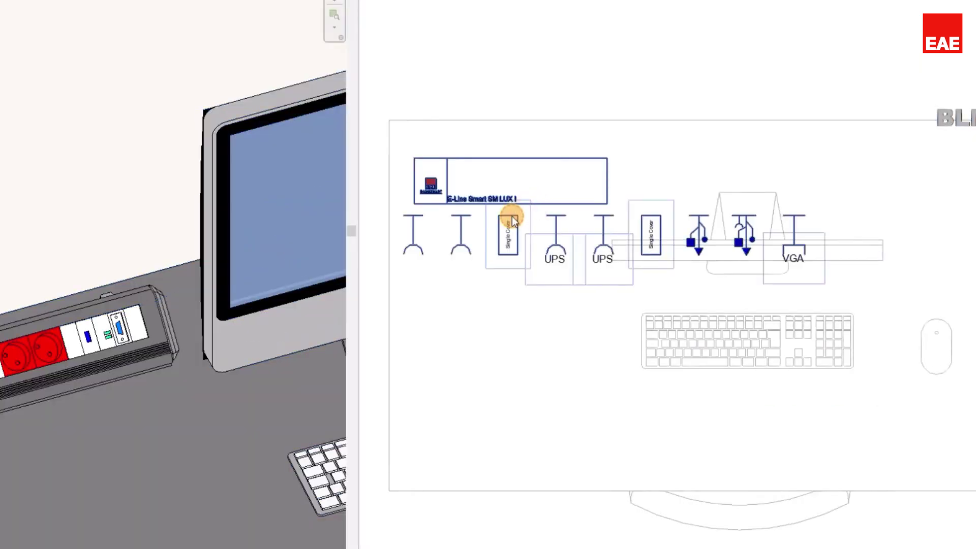
click(511, 217)
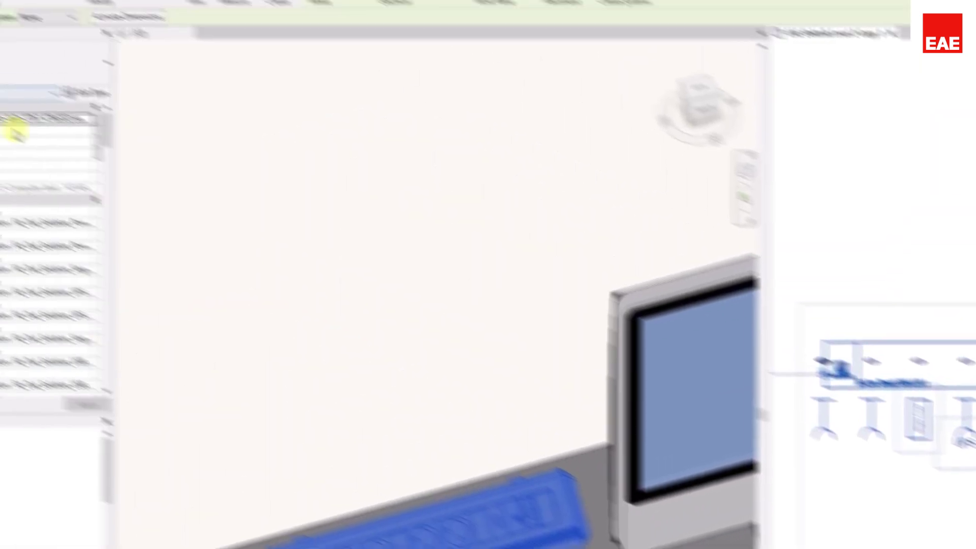
- Set the socket box's Symbol Distance to 60 in Properties
click(14, 131)
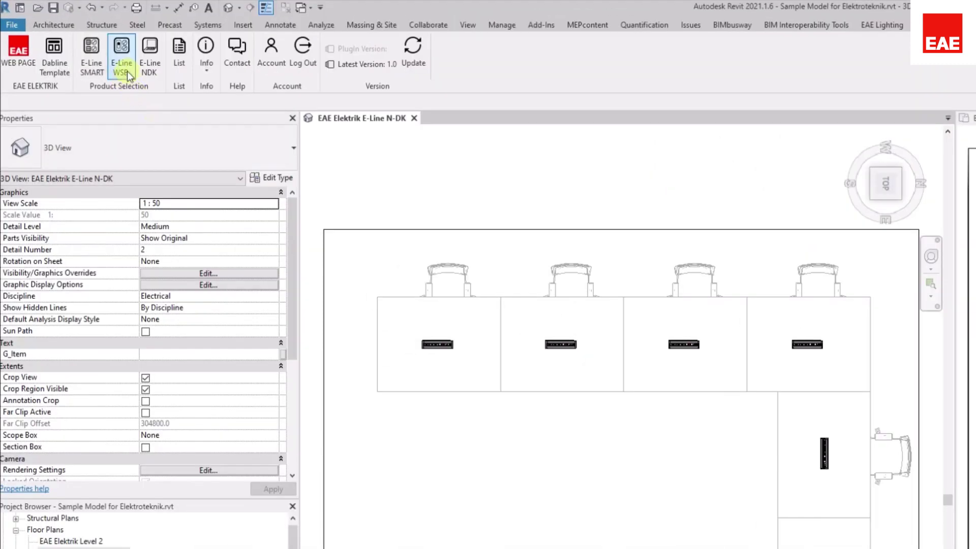
- Select the DKM-P floor box in the E-Line NDK builder and choose its module count
click(145, 50)
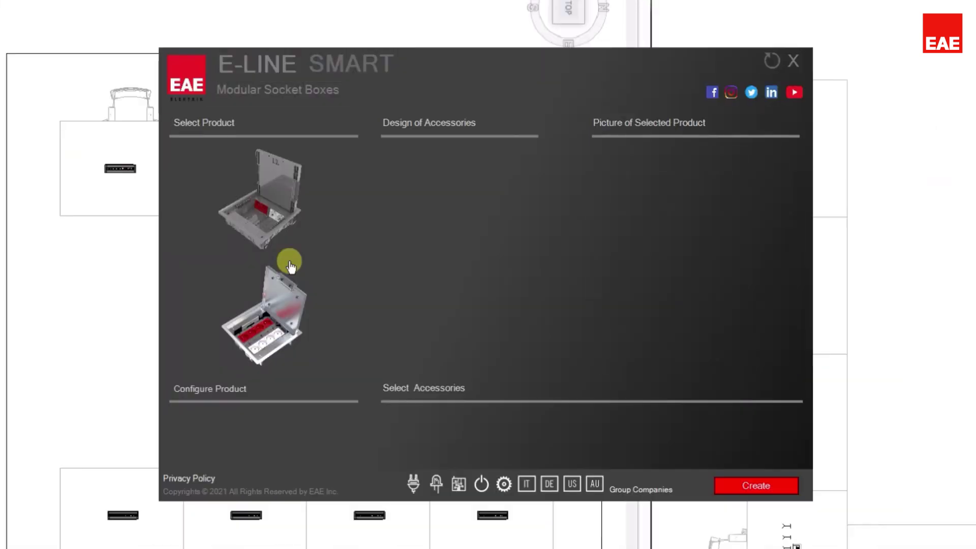
click(593, 482)
click(351, 424)
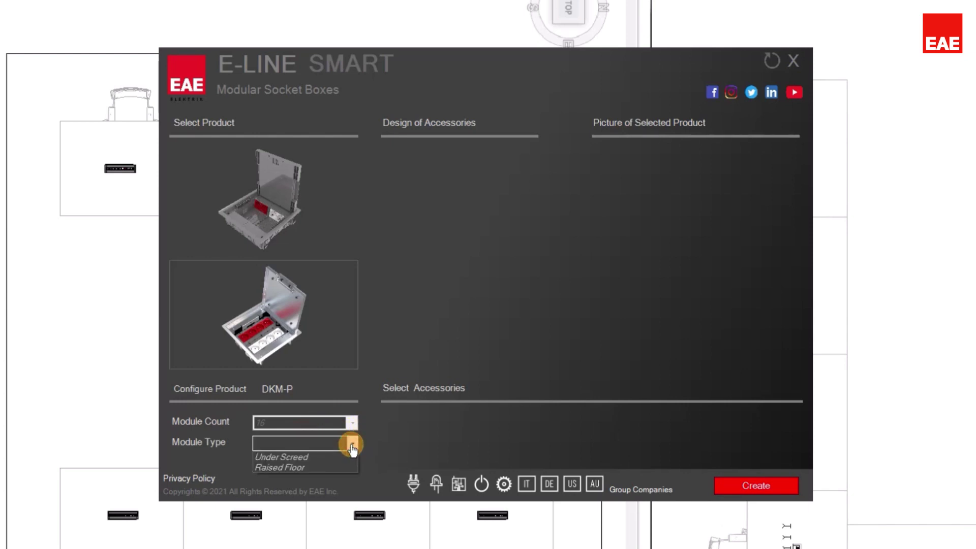
- Create an Under Screed DKM-P box with UPS socket, USB charger, data and HDMI adapters
click(322, 458)
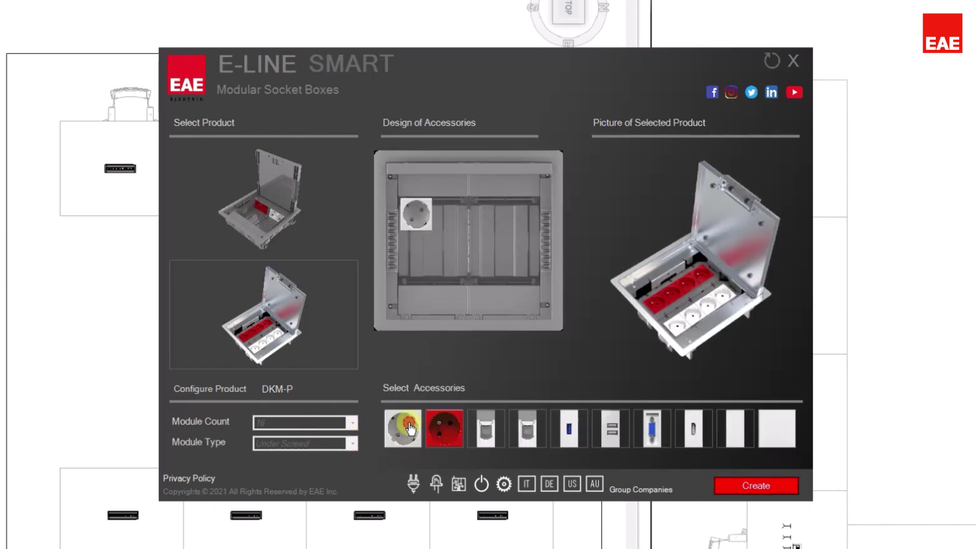
click(449, 425)
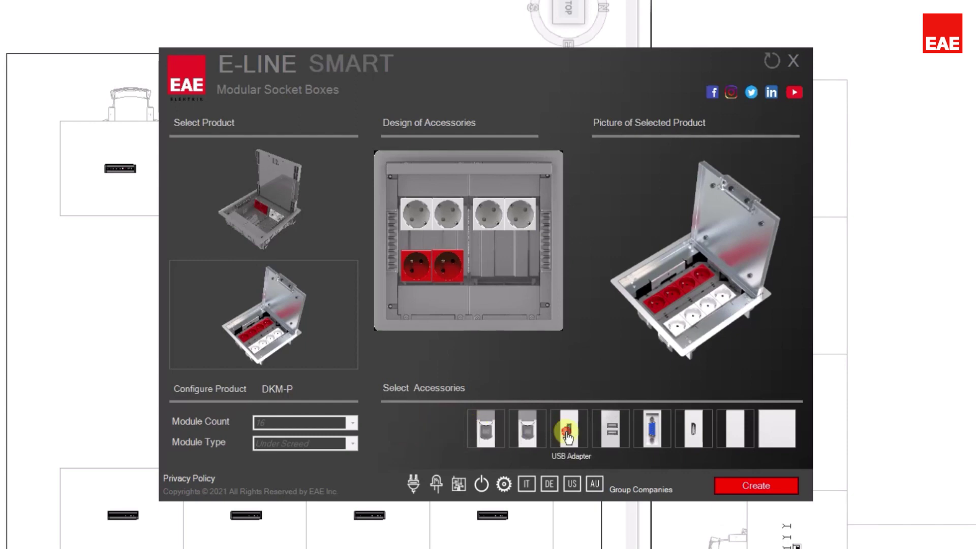
click(603, 438)
click(651, 434)
click(687, 437)
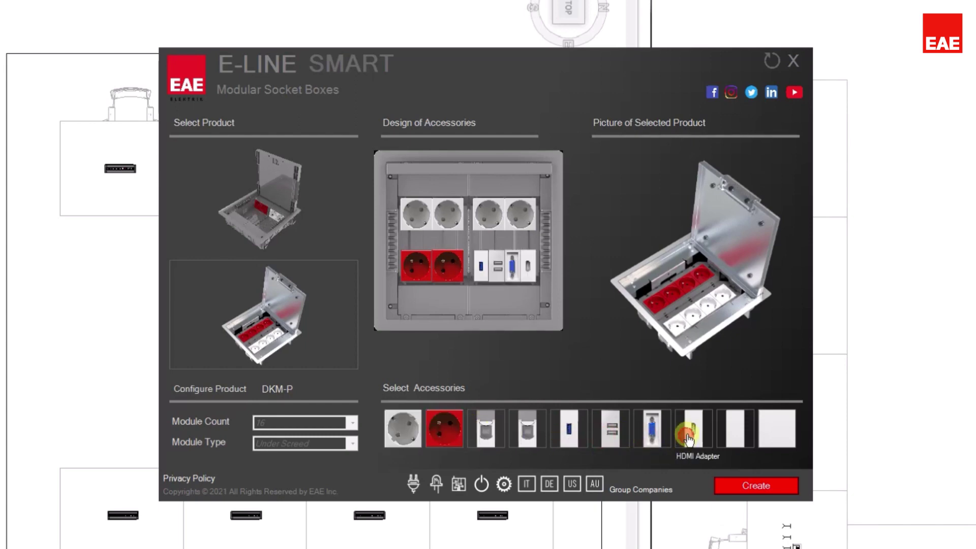
click(746, 488)
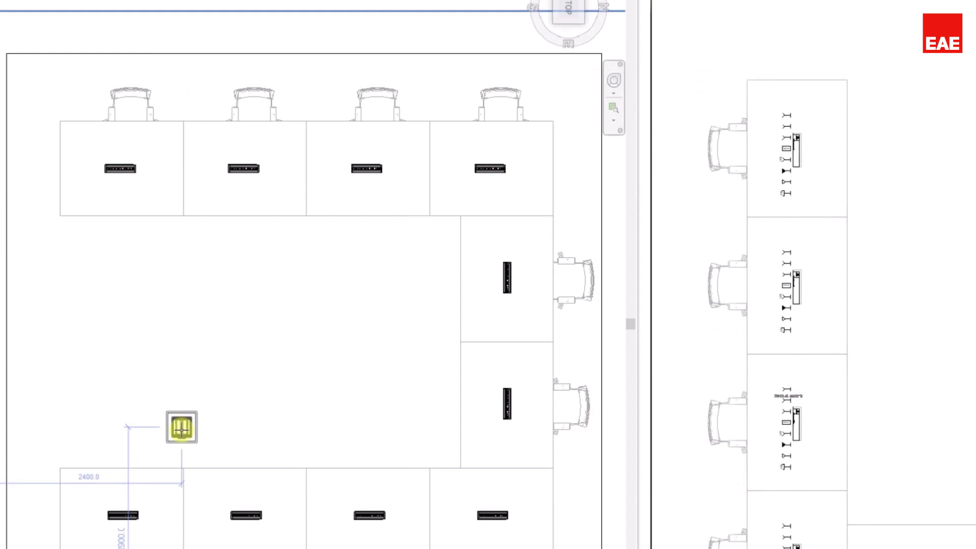
- Place floor boxes under the desks and mirror them across the desk line
scroll(182, 427, up, 3)
click(182, 436)
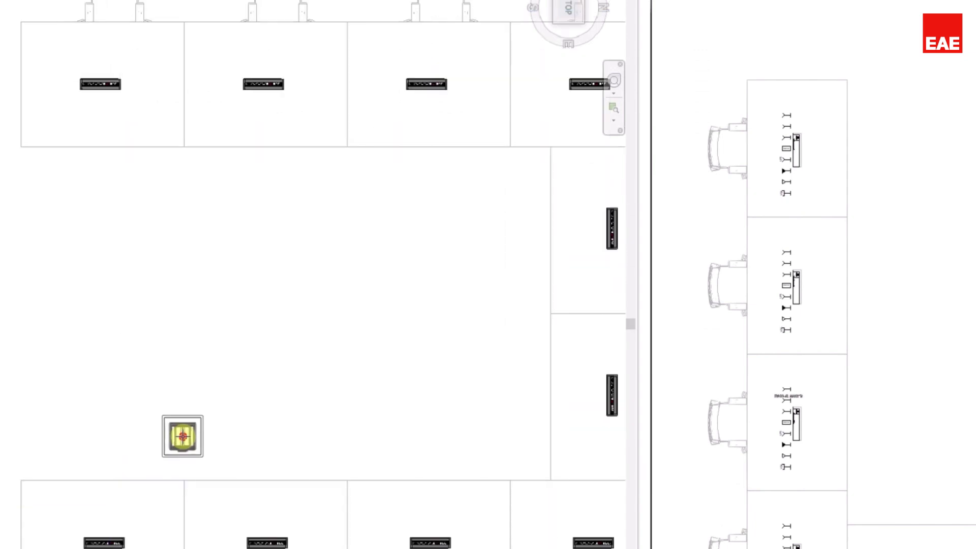
click(347, 440)
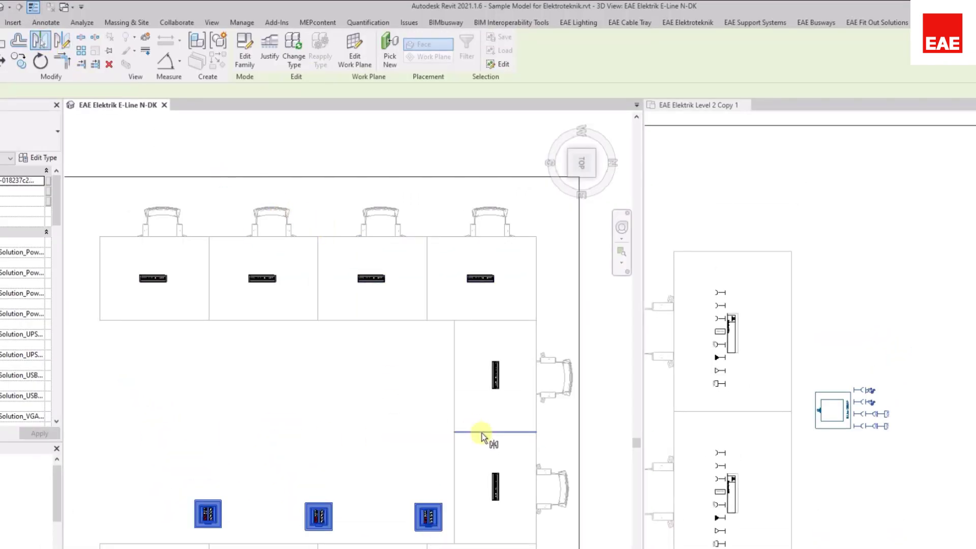
click(483, 433)
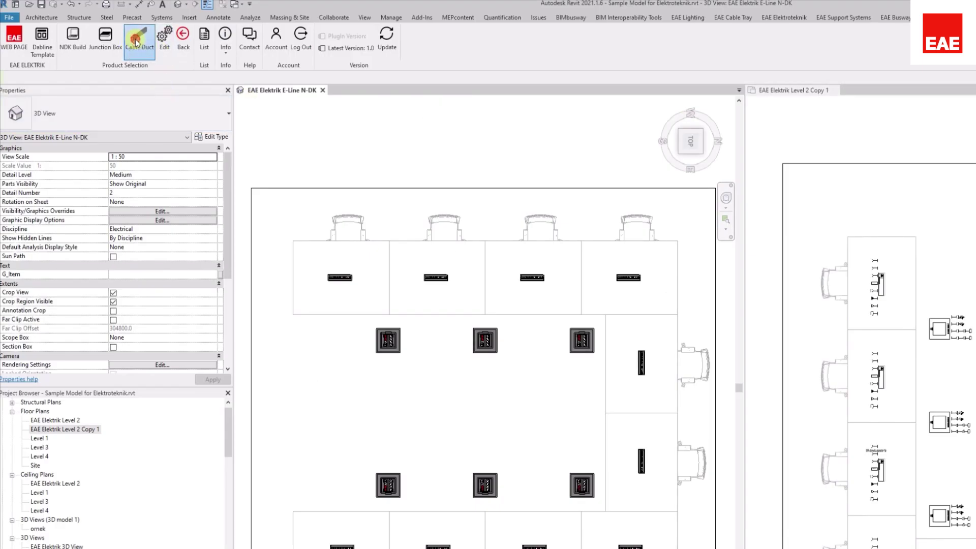
- Create a 300 mm wide cable duct family in the cable duct builder
click(136, 42)
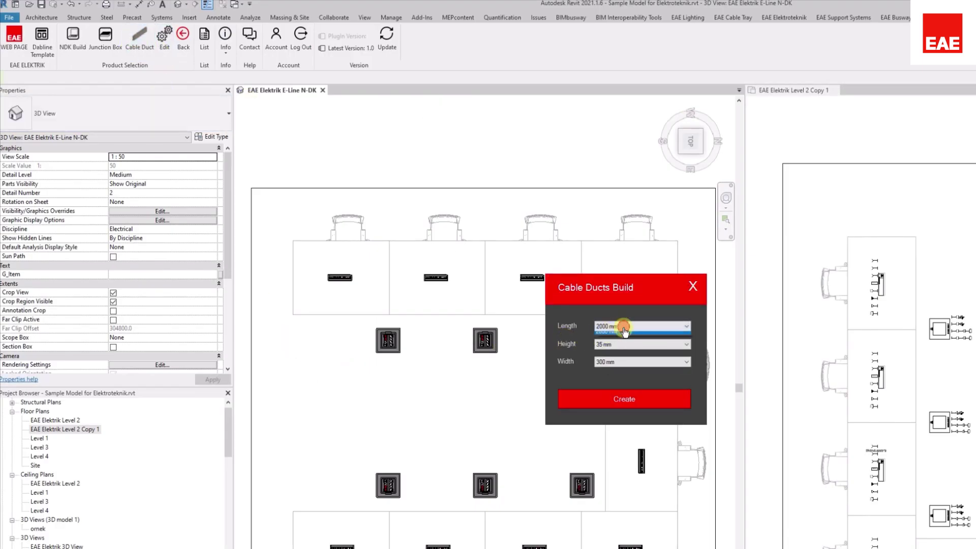
click(620, 345)
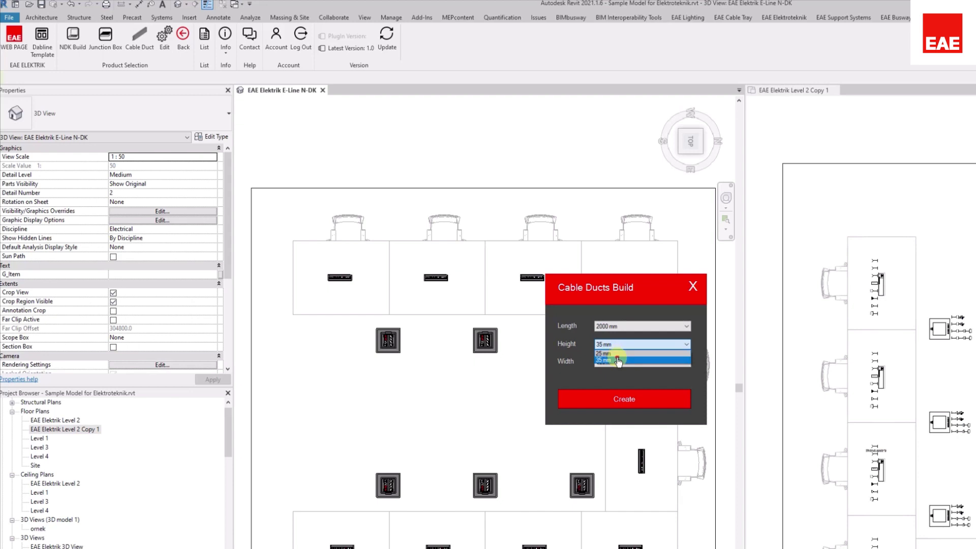
click(615, 380)
click(616, 401)
- Run four 1250-long cable ducts between neighbouring floor boxes
click(150, 257)
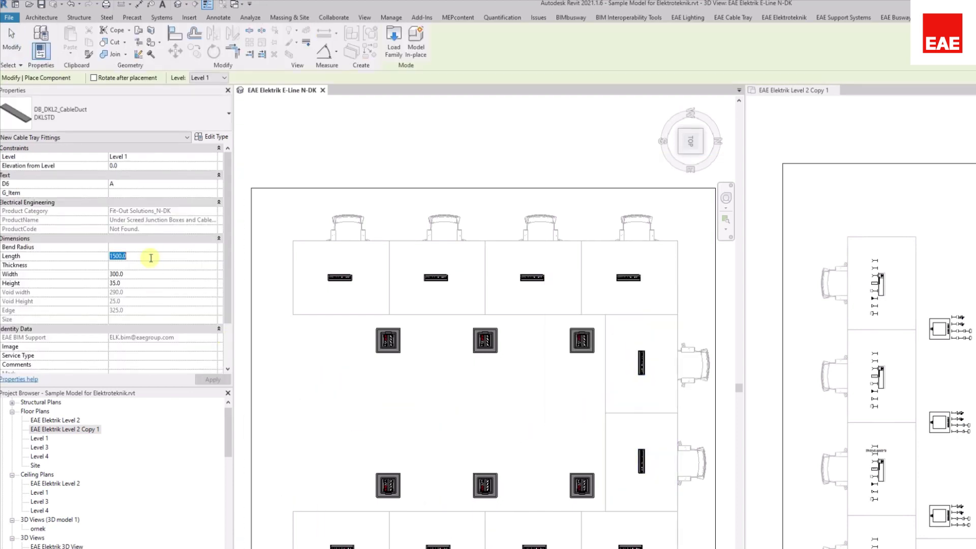
text(1250)
scroll(436, 496, up, 2)
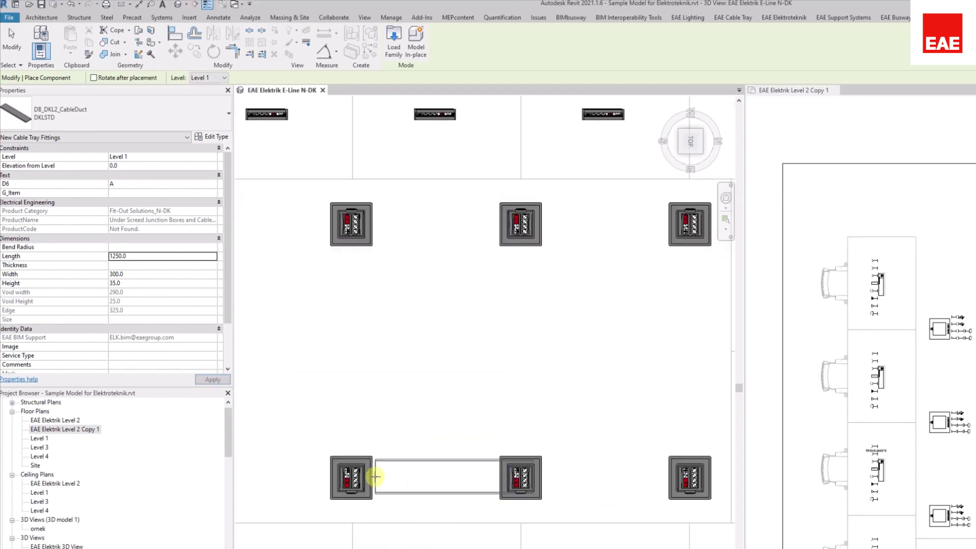
click(579, 446)
click(583, 427)
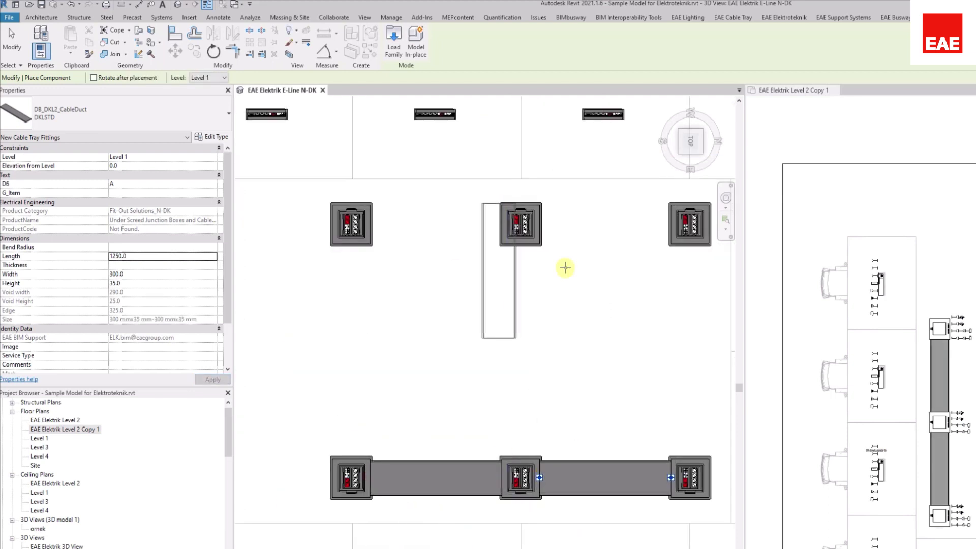
click(675, 220)
click(505, 223)
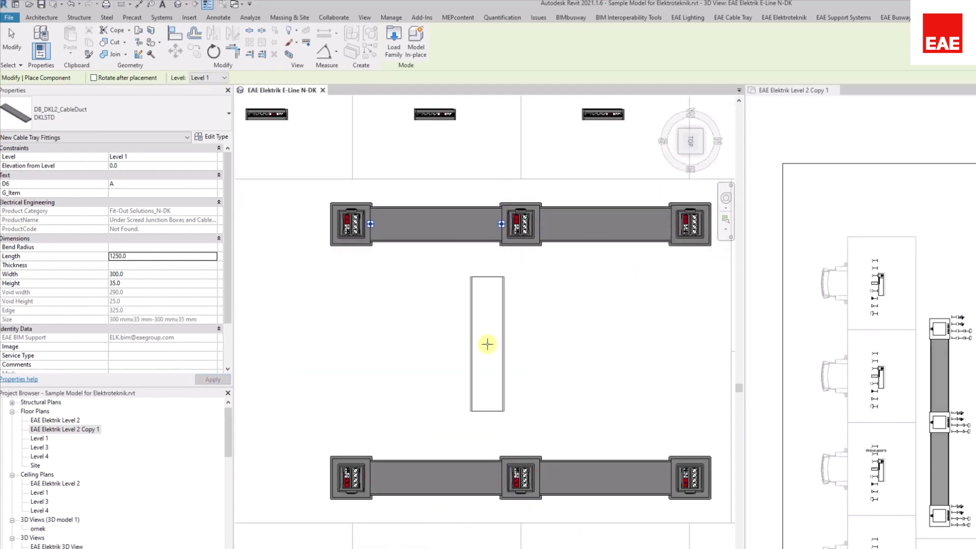
scroll(488, 344, down, 2)
- Place a 2000-long vertical duct between the right-hand floor boxes
click(158, 257)
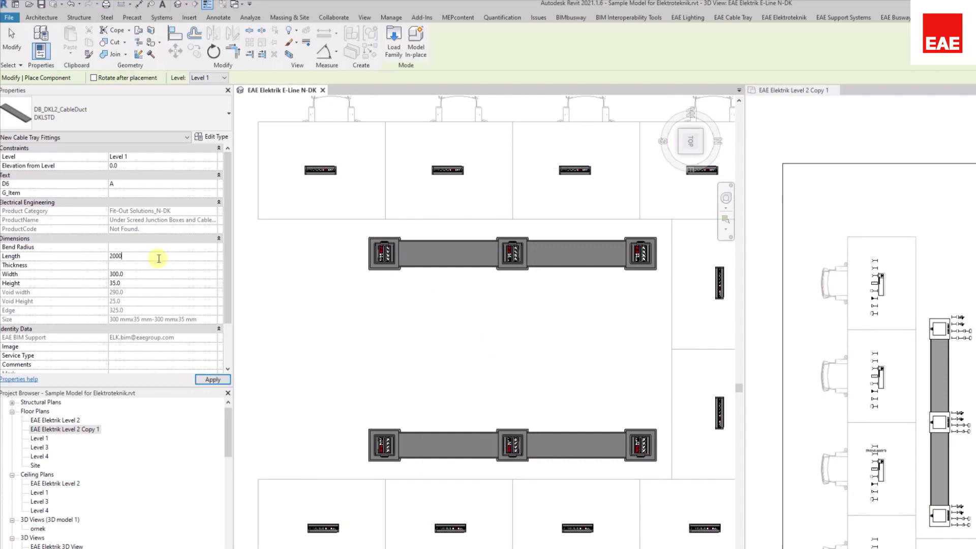
text(2000)
click(639, 376)
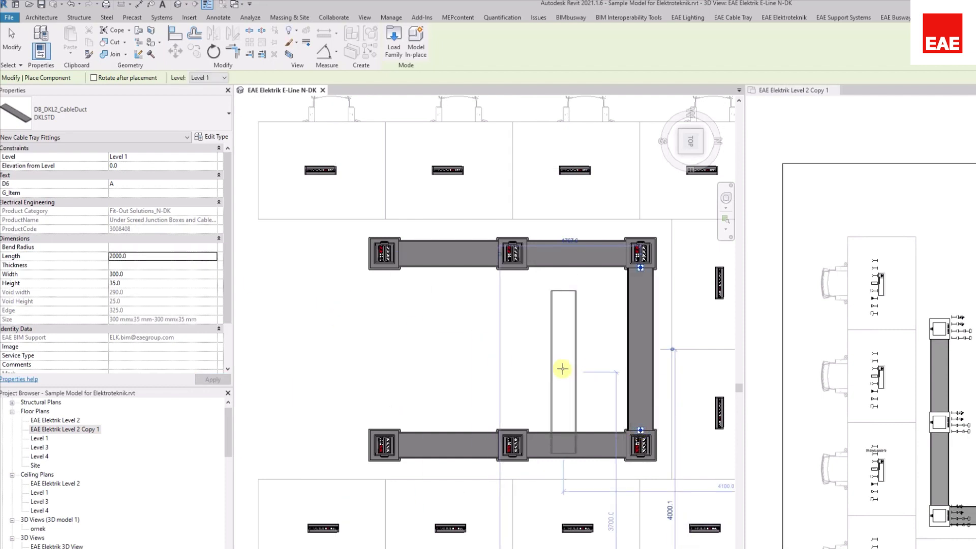
scroll(356, 394, down, 2)
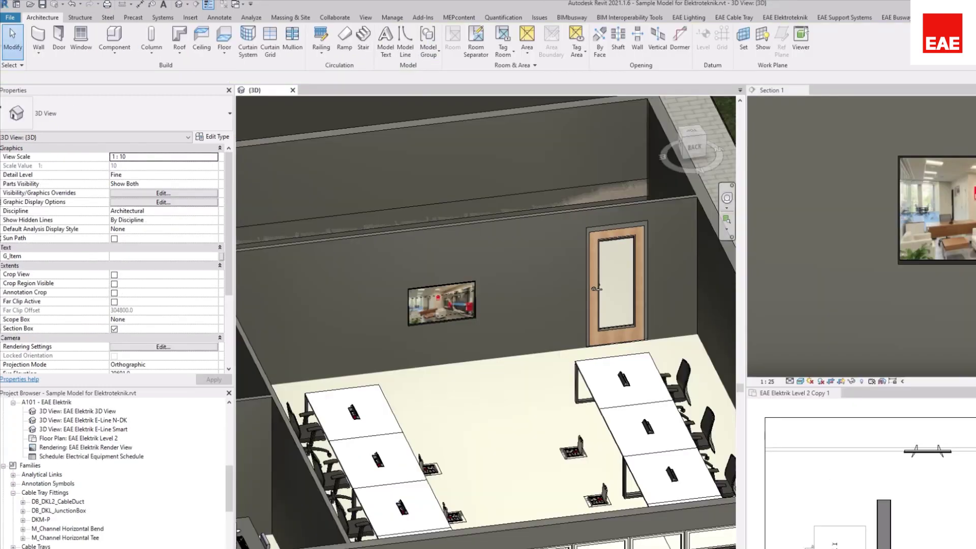
- Start the E-Line WSB builder with a fused, 4-gang, flush-mounted frame and load its product grid
click(785, 17)
click(95, 50)
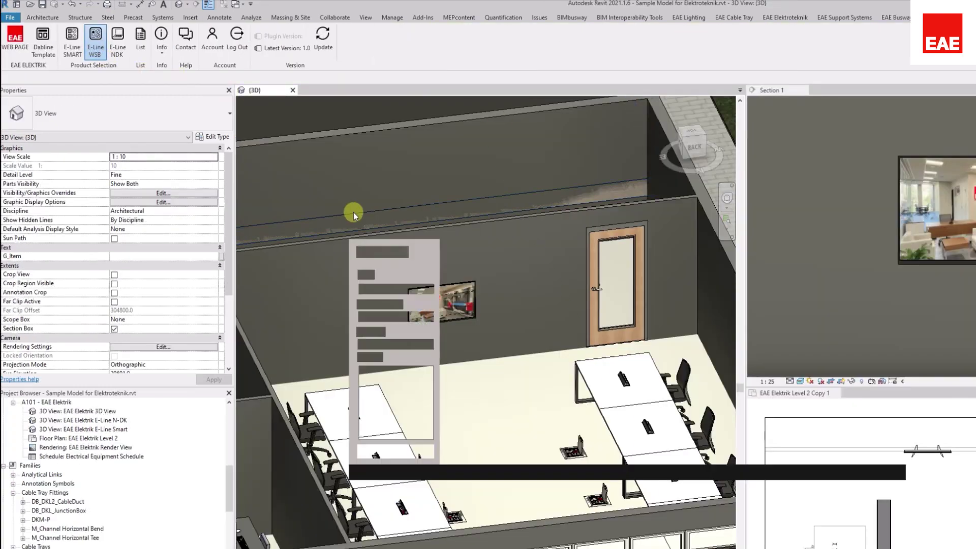
click(429, 288)
click(379, 295)
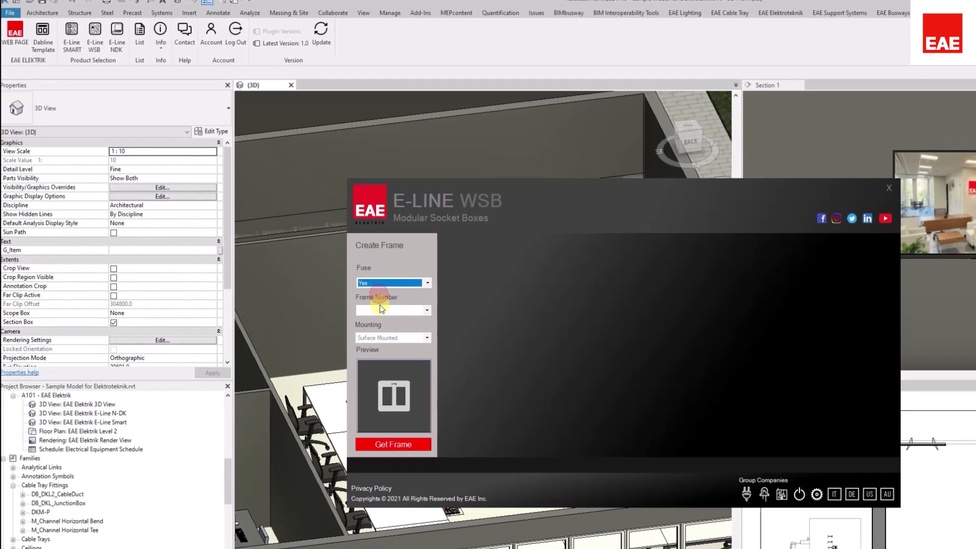
click(387, 313)
click(385, 342)
click(381, 332)
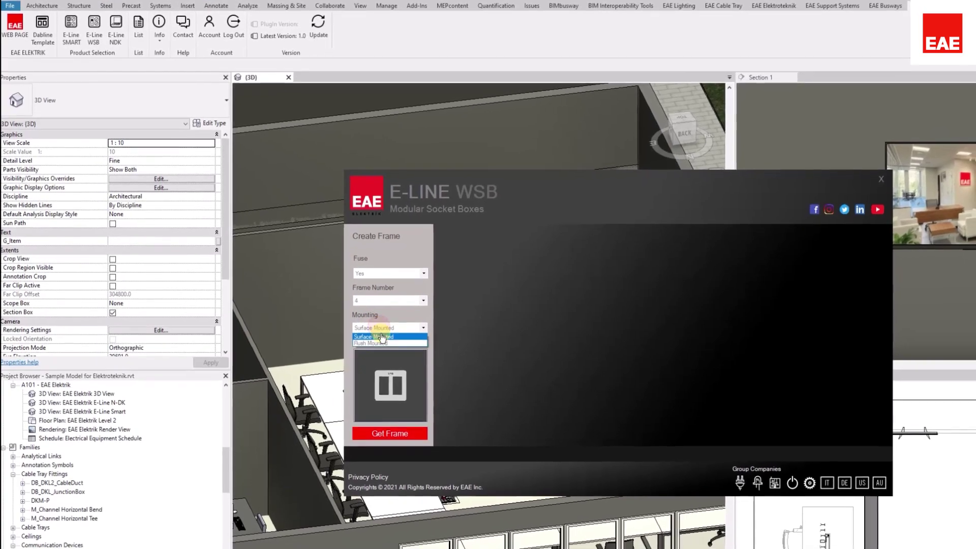
click(378, 346)
click(403, 422)
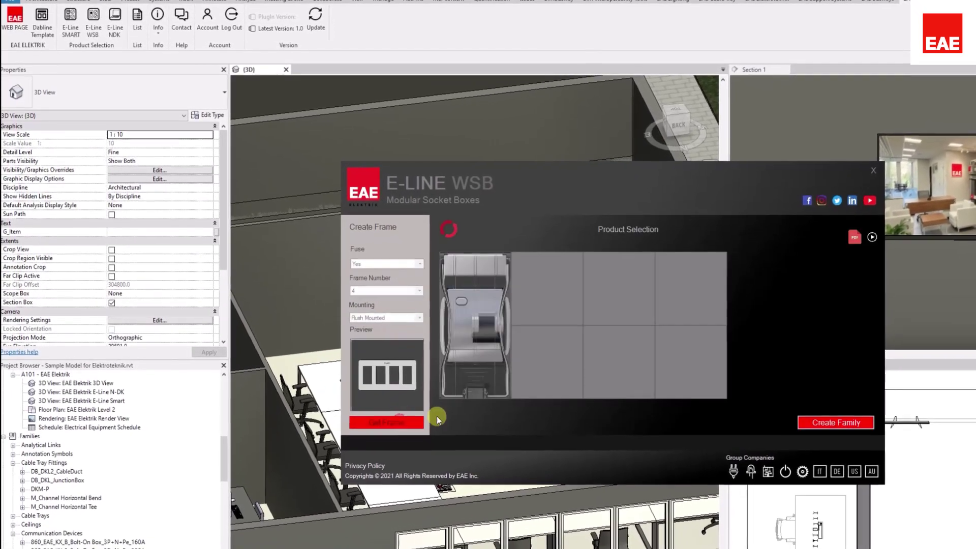
- Fill the second column with power sockets and the third column with UPS sockets
click(541, 274)
click(547, 263)
click(544, 355)
click(548, 336)
click(615, 275)
click(618, 275)
click(615, 351)
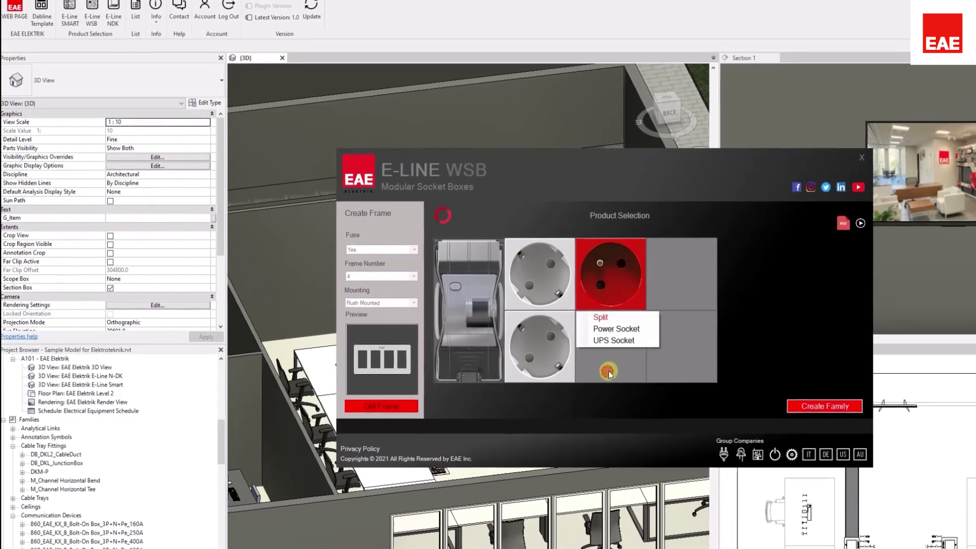
click(618, 347)
- Split the fourth-column upper cell and place two HDMI Adapters in it
click(682, 270)
click(670, 242)
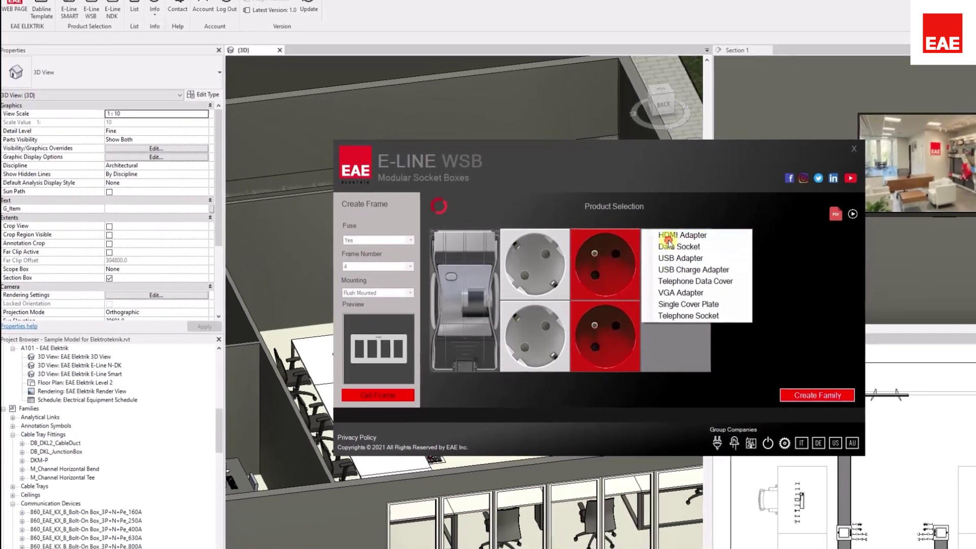
click(732, 241)
click(690, 283)
click(788, 165)
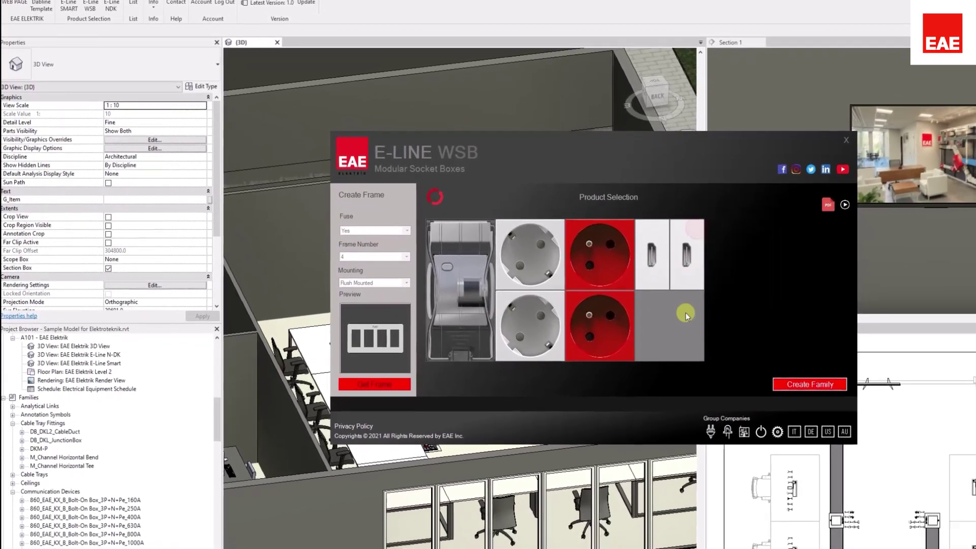
- Split the lower-right cell and fill it with a USB Adapter and a VGA Adapter
click(690, 309)
click(684, 295)
click(661, 319)
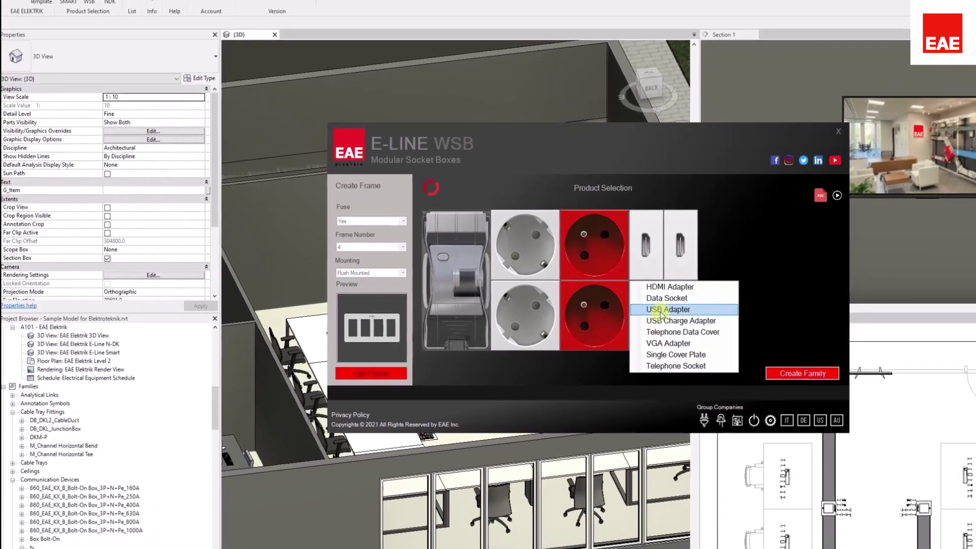
click(664, 317)
click(669, 327)
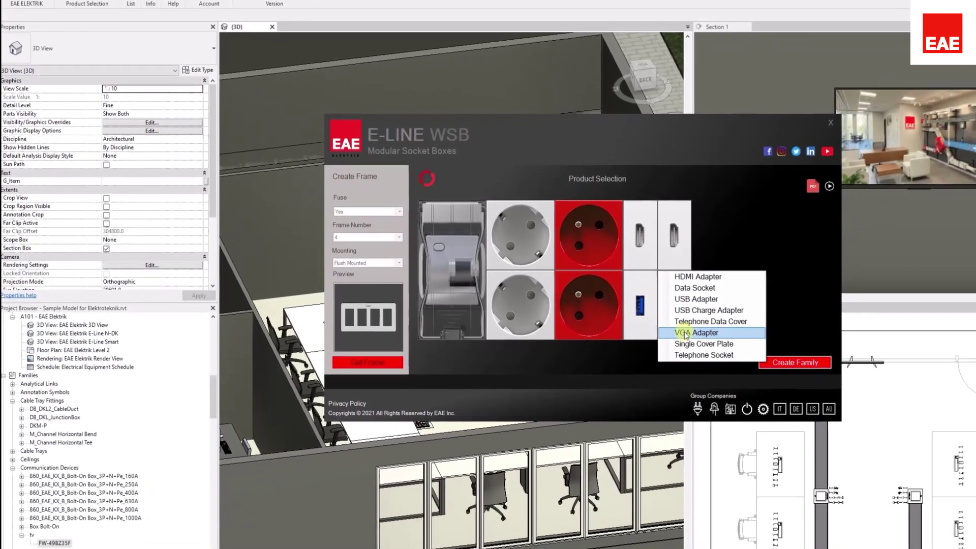
click(678, 402)
- Create the WSB family, place it on the wall below the TV, and set Realistic visual style
click(792, 359)
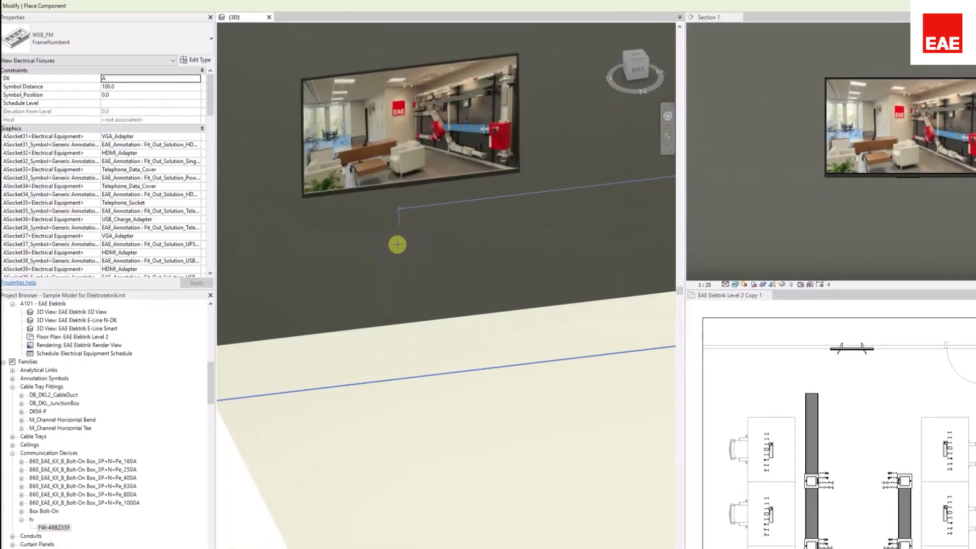
scroll(398, 245, up, 4)
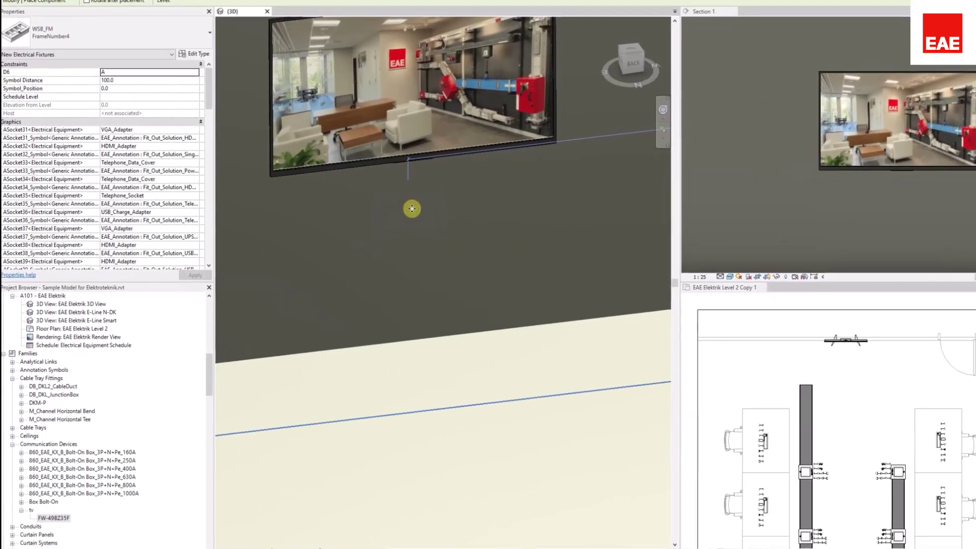
click(411, 206)
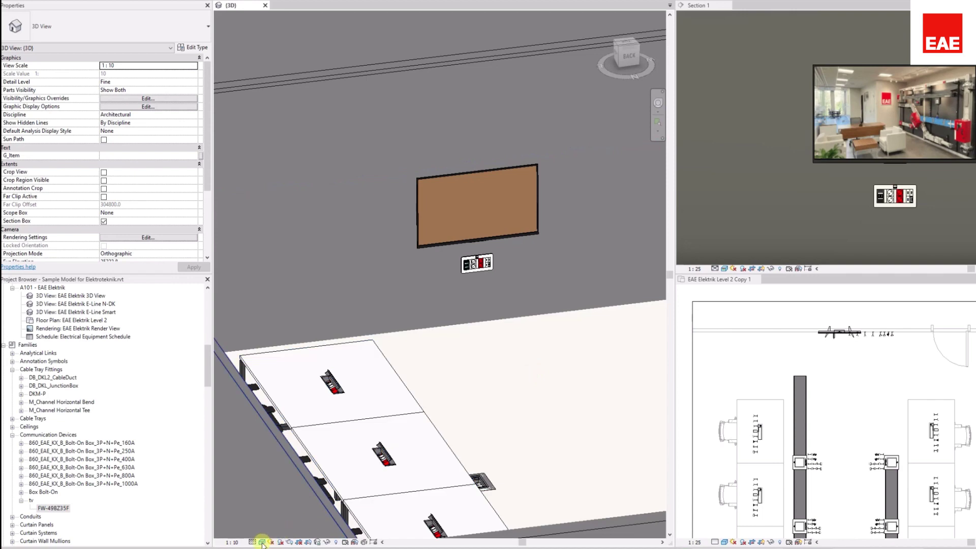
click(262, 543)
click(272, 531)
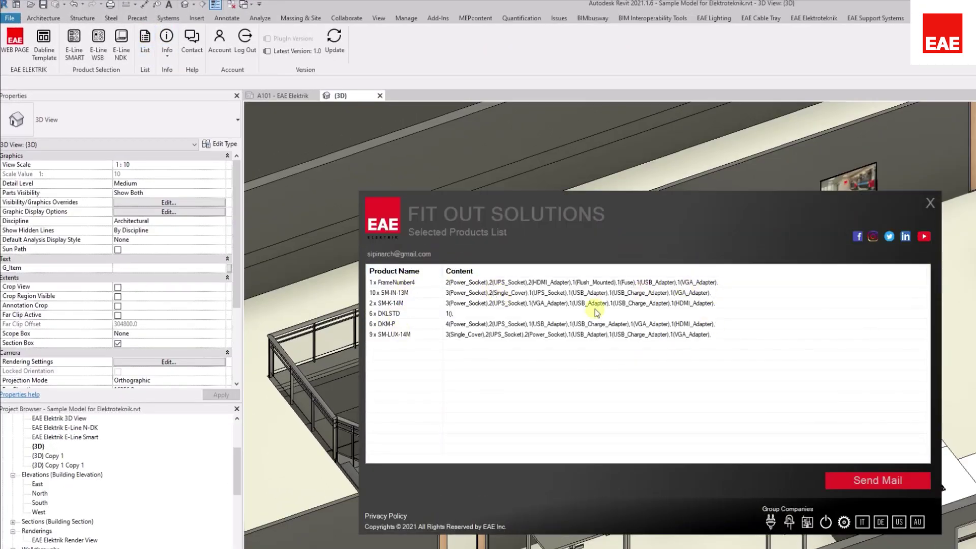
click(932, 202)
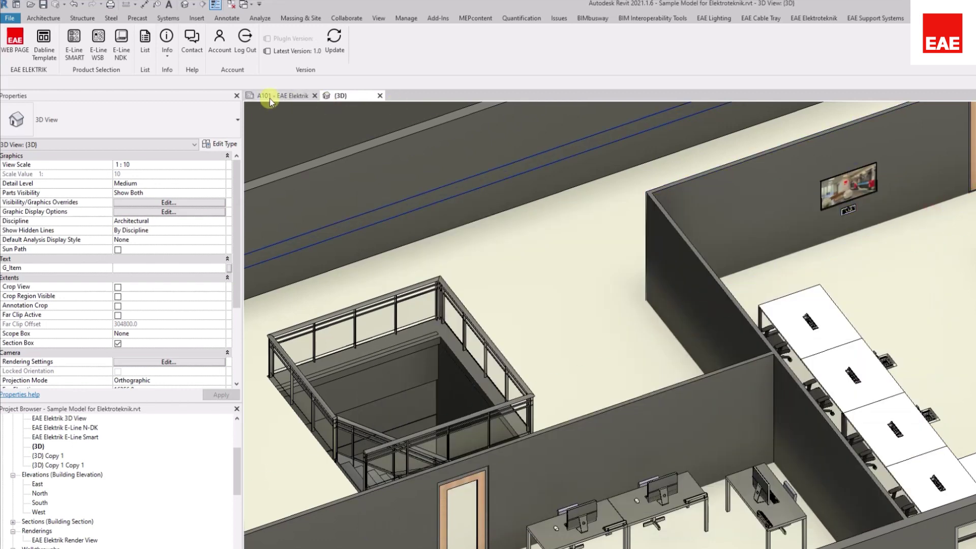
- Open the EAE user guide PDF from Info > PDF and scroll down to the E-Line Smart page
click(169, 56)
click(175, 73)
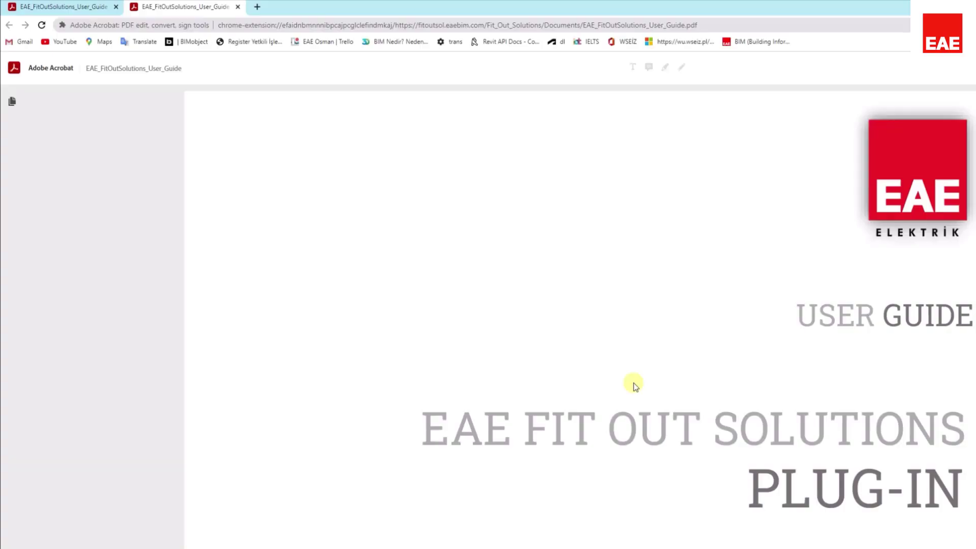
scroll(633, 383, down, 20)
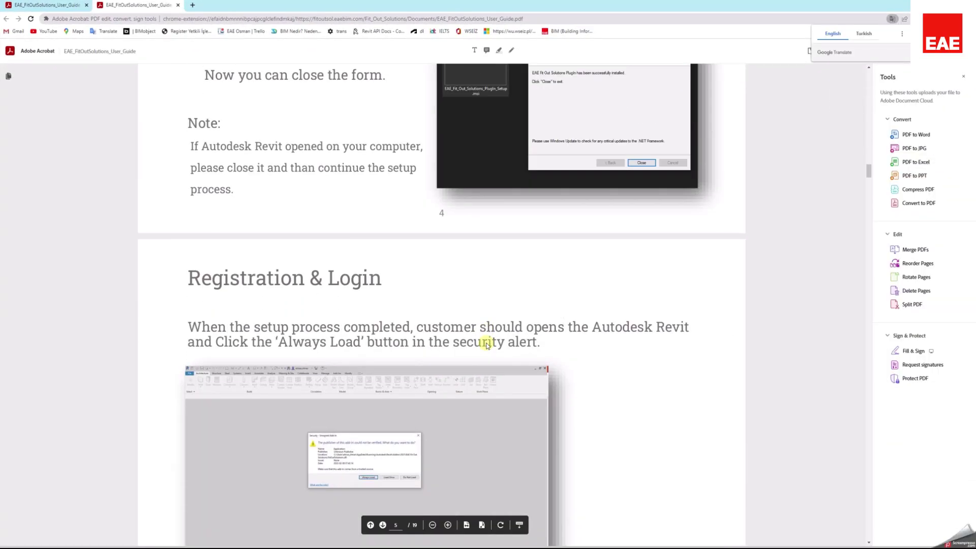
scroll(487, 346, down, 20)
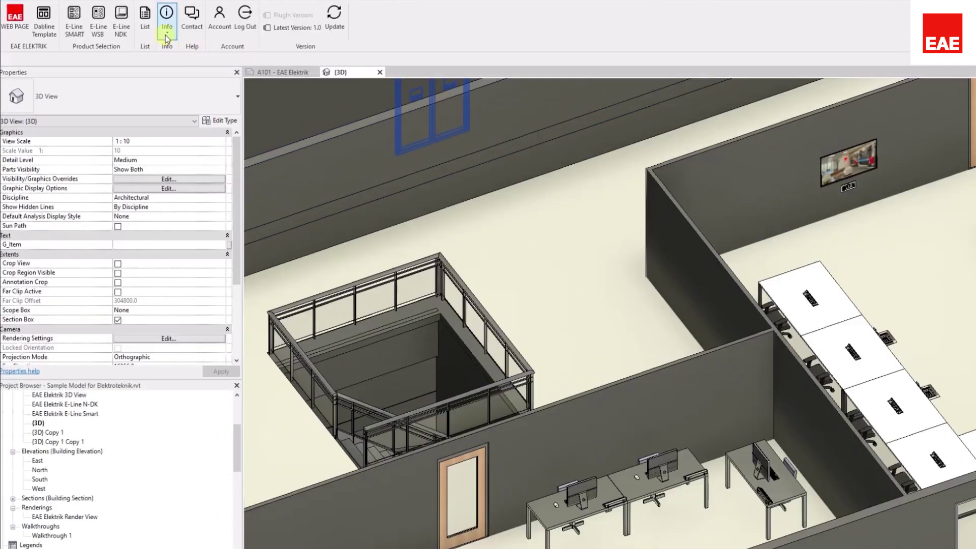
click(121, 41)
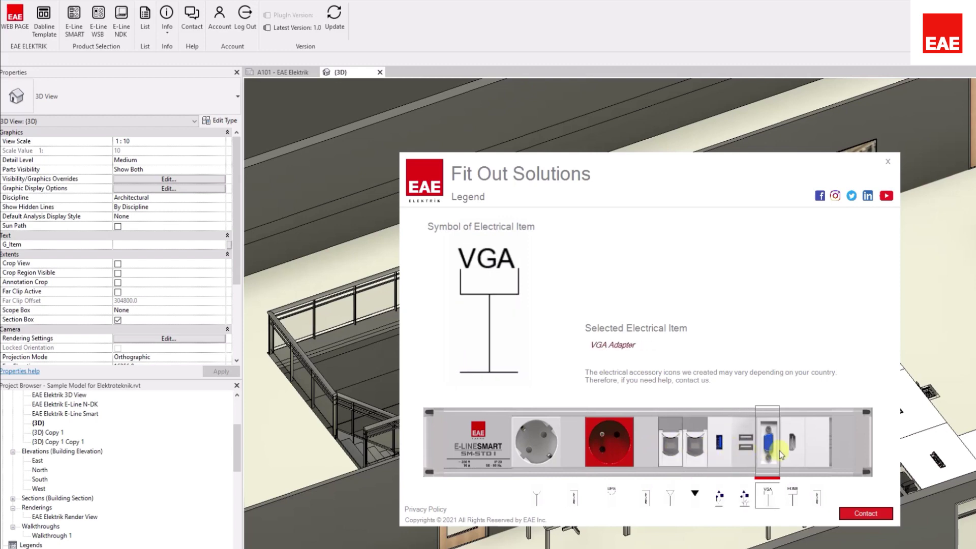
- Close the symbol Legend and open the EAE Fit Out Solution Schedule from Schedules/Quantities
click(888, 161)
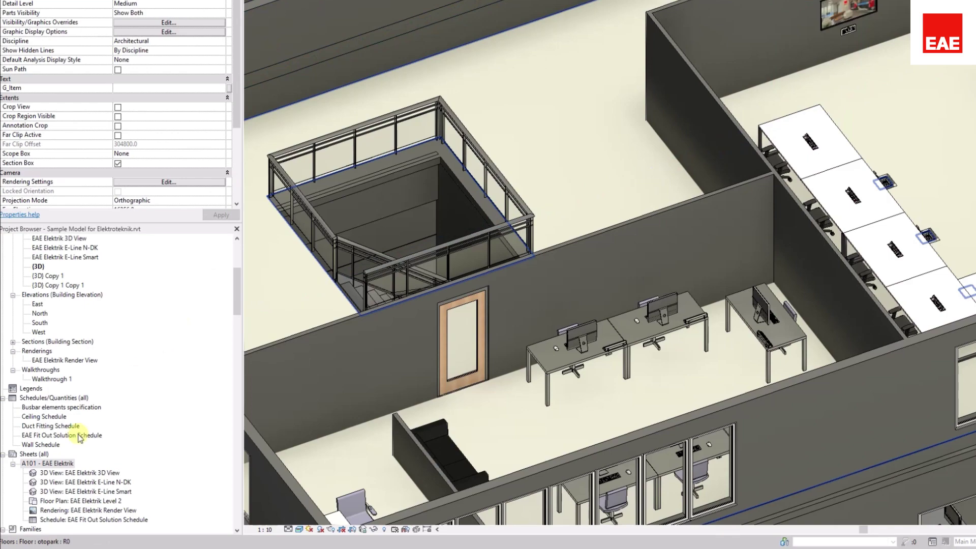
click(79, 435)
double_click(80, 436)
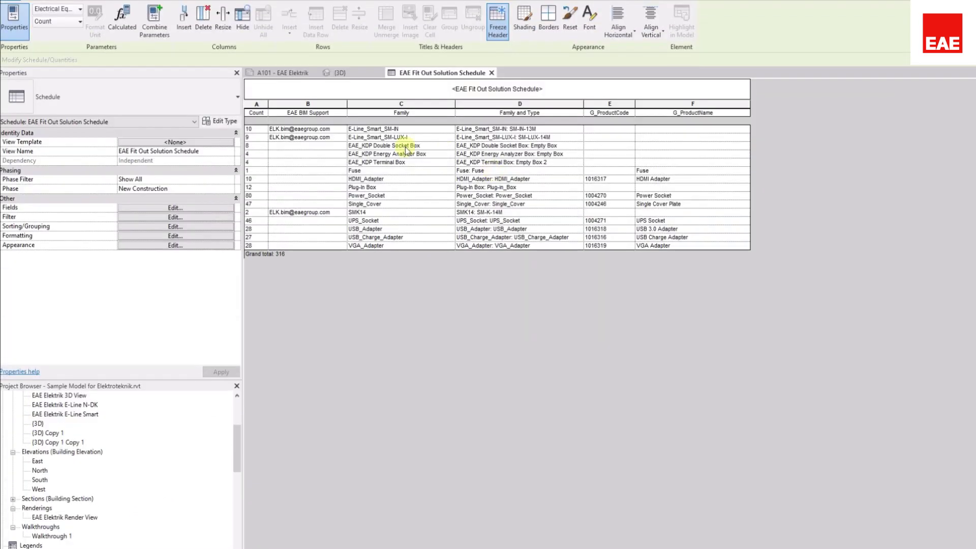
click(288, 73)
- Zoom around the A101 - EAE Elektrik sheet, then bring up the EAE Contact form
scroll(846, 187, up, 3)
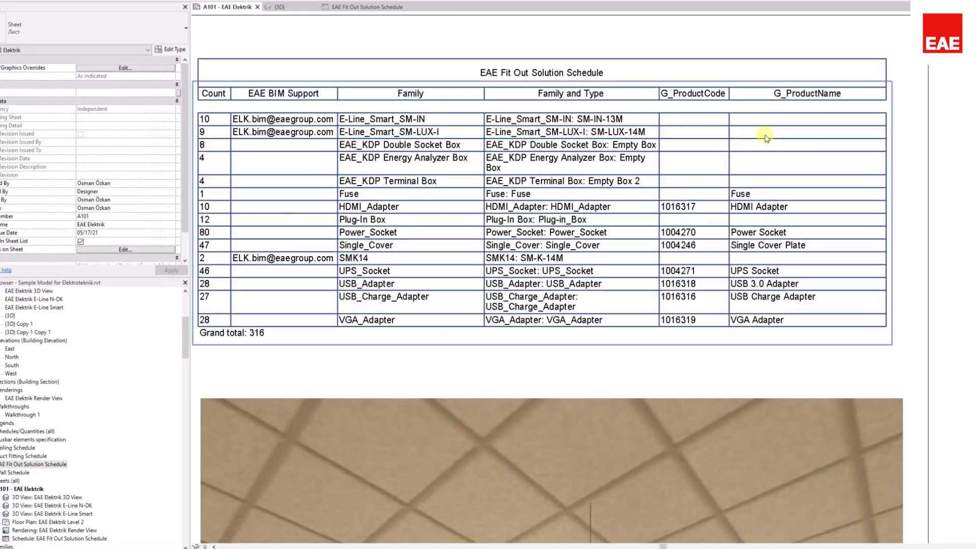
scroll(752, 214, down, 5)
scroll(440, 408, up, 5)
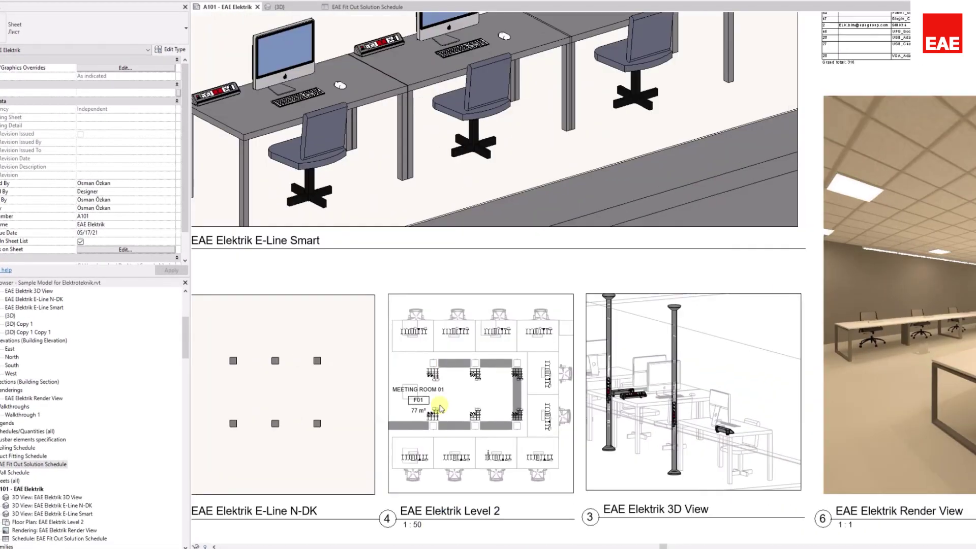
scroll(413, 453, up, 8)
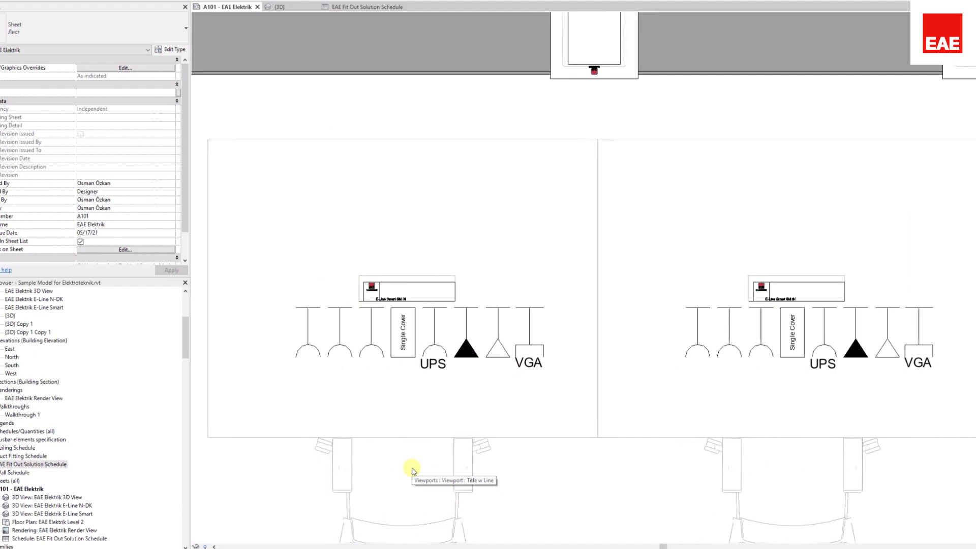
scroll(413, 471, down, 10)
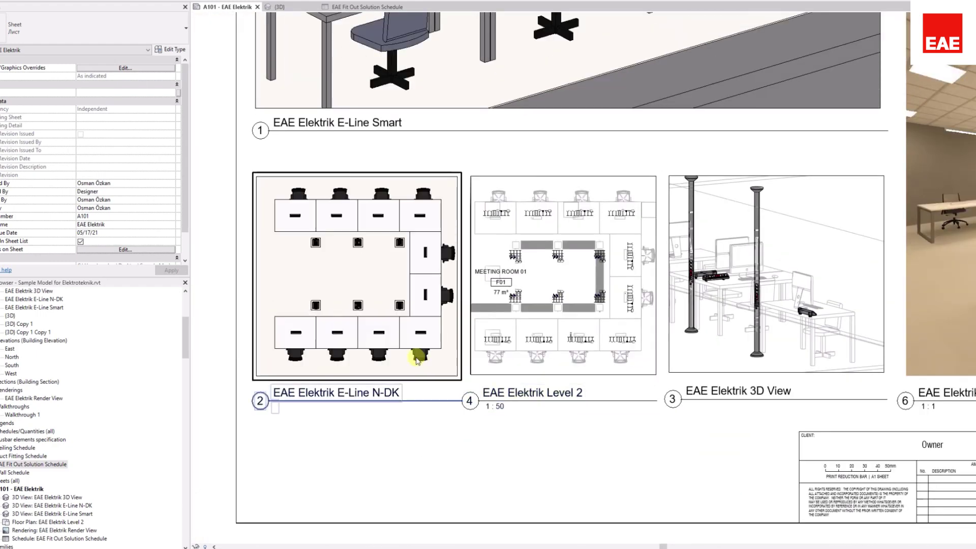
scroll(417, 358, down, 5)
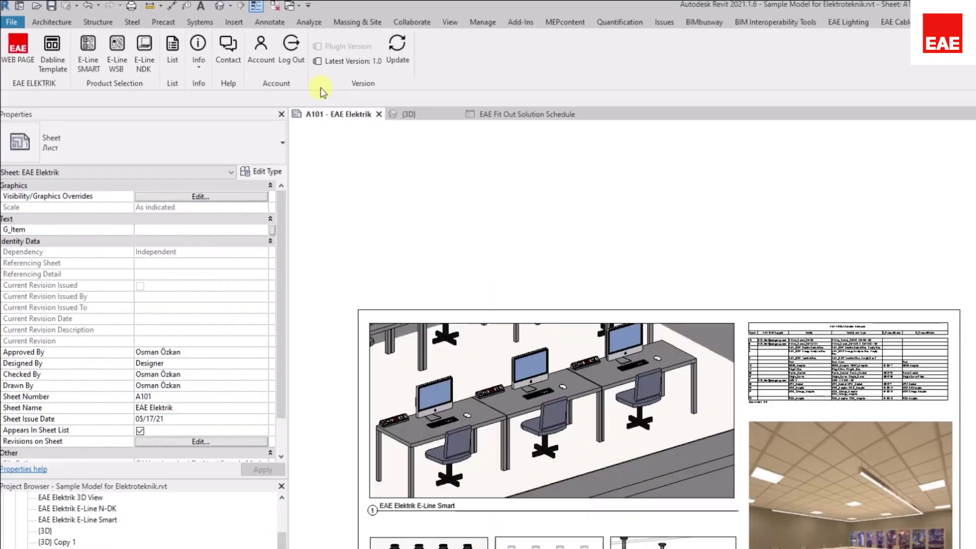
click(239, 48)
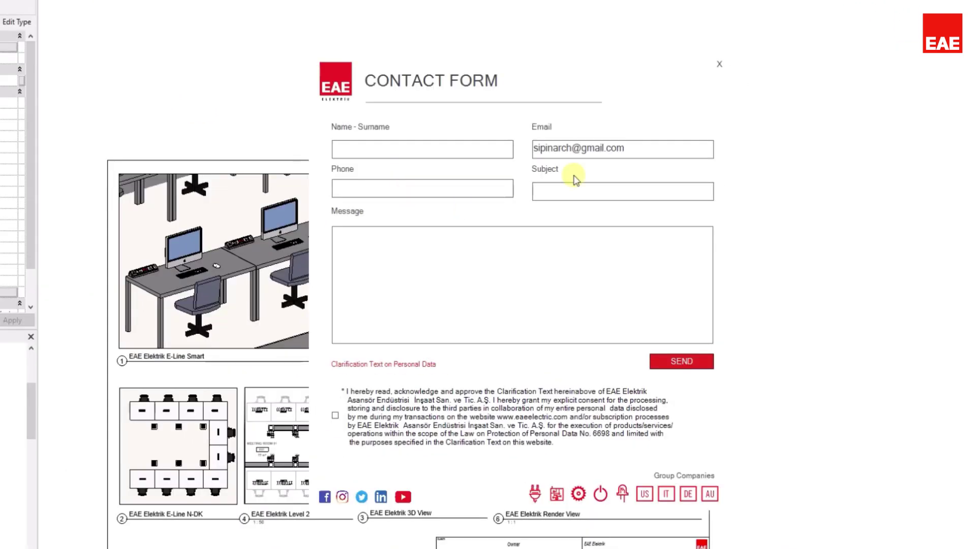